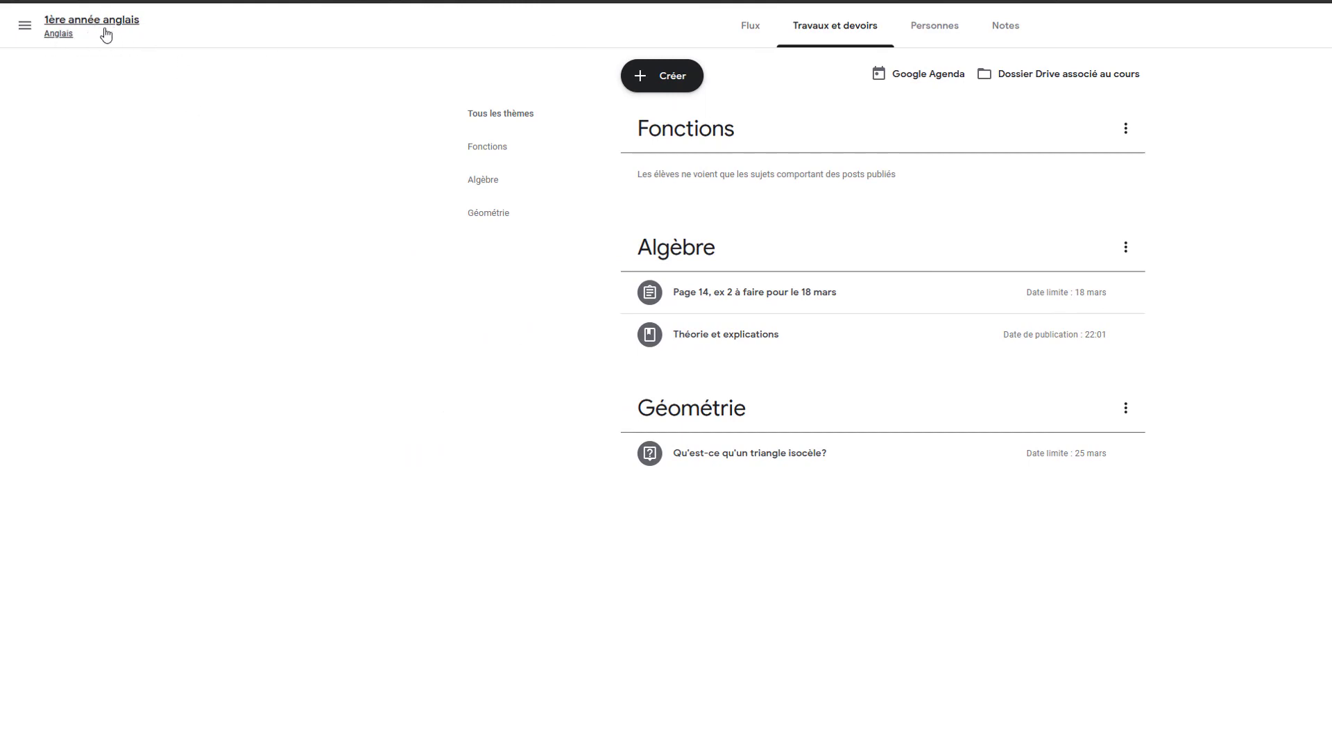
Open the course "1ère année anglais" and go to its Travaux et devoirs page
{"action": "left_click", "coordinate": [25, 27]}
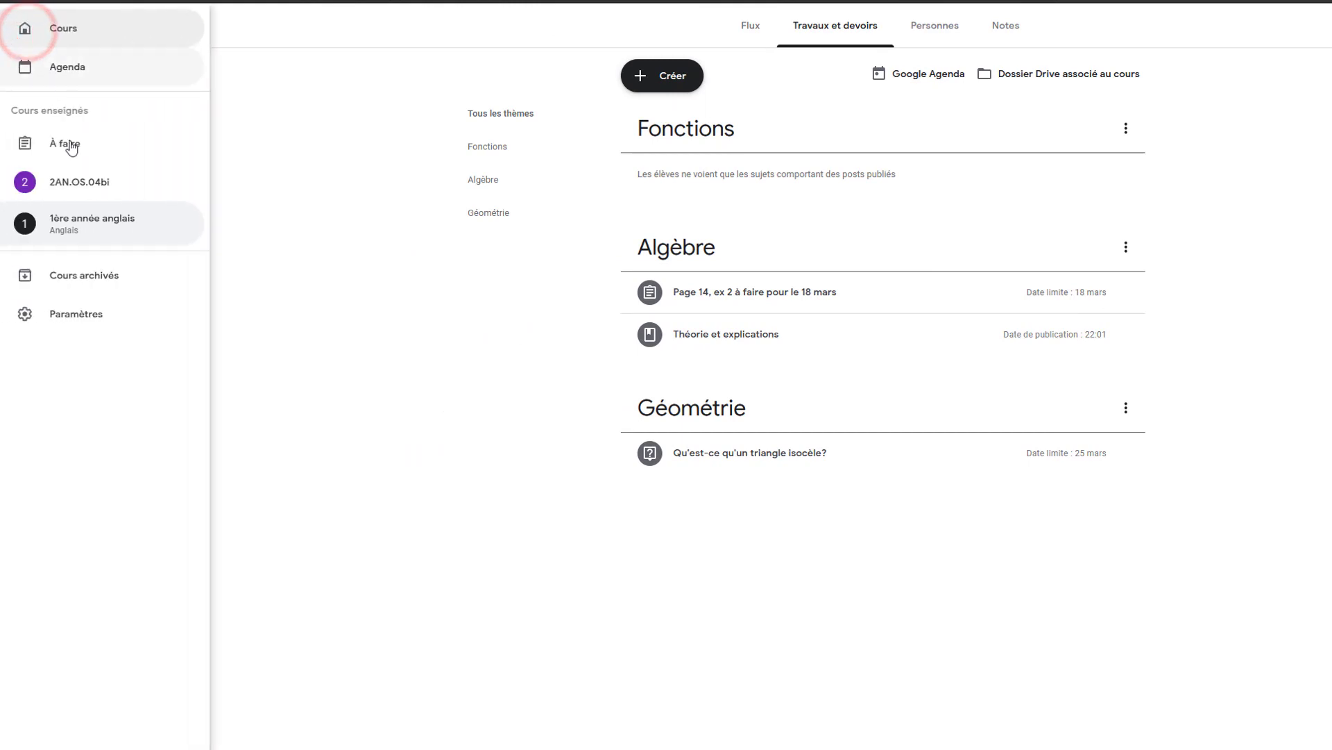
{"action": "left_click", "coordinate": [81, 220]}
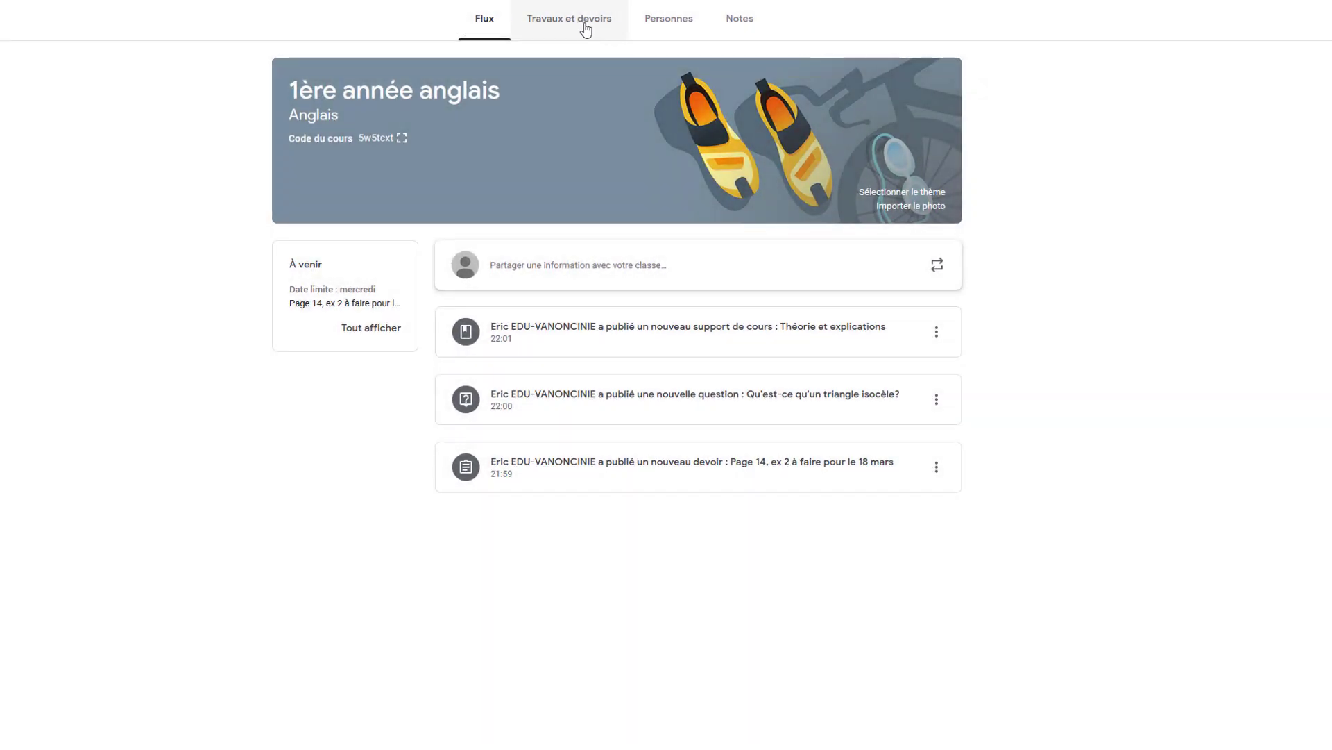
{"action": "left_click", "coordinate": [580, 21]}
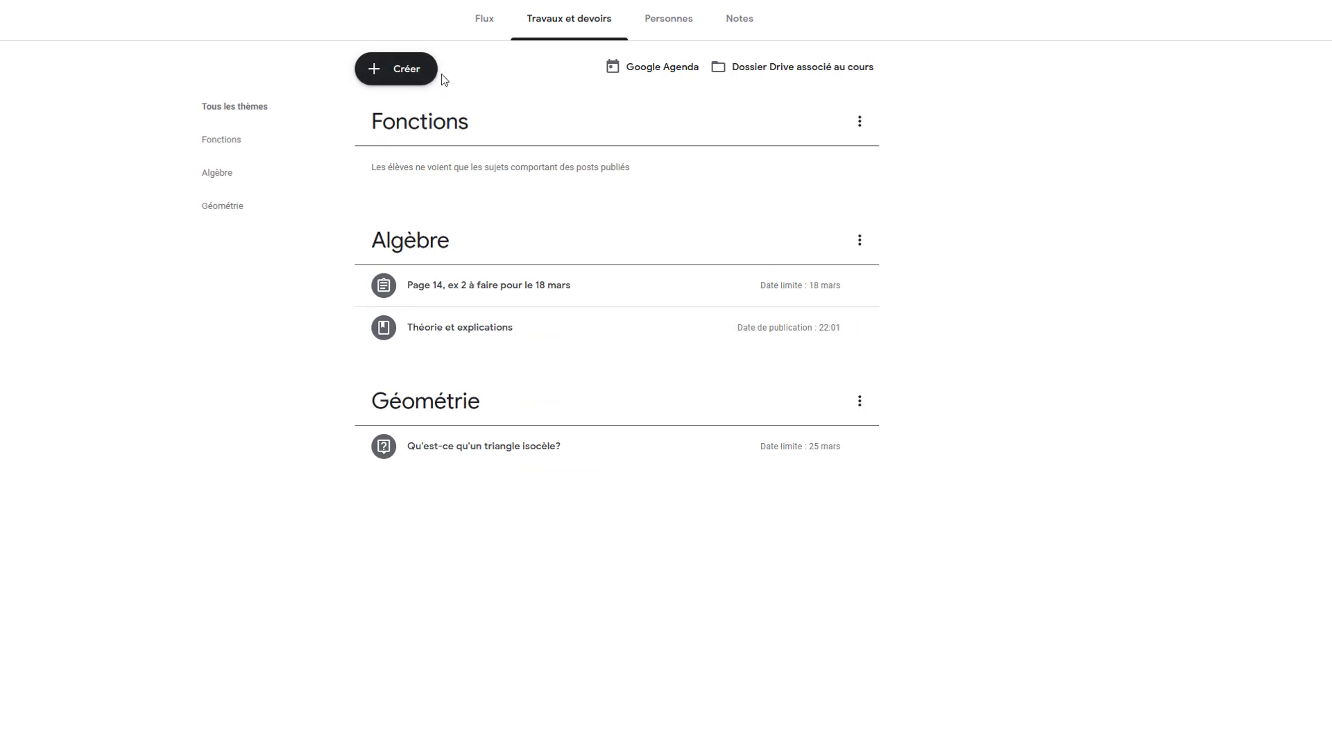
Create a new Devoir titled "Faire l'exercice 14 , p. 123 pour mercredi 18 mars"
{"action": "left_click", "coordinate": [419, 71]}
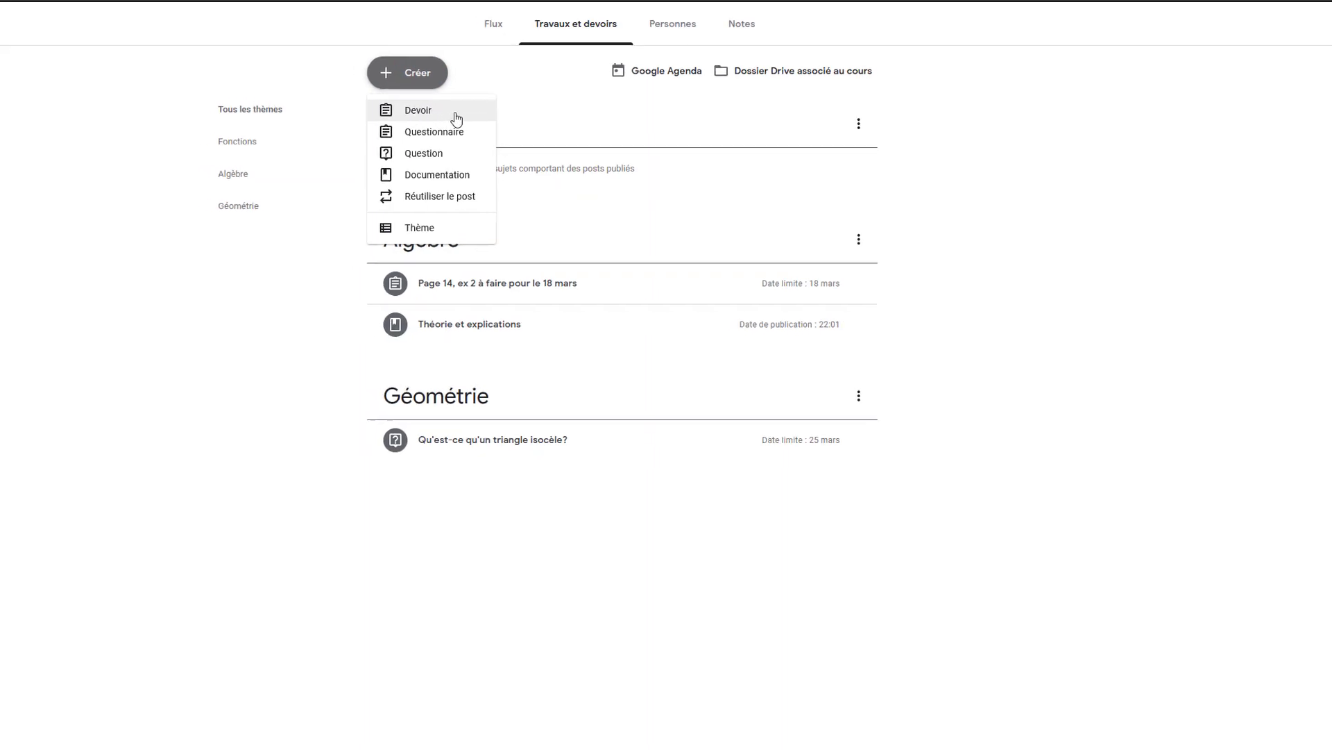
{"action": "left_click", "coordinate": [446, 115]}
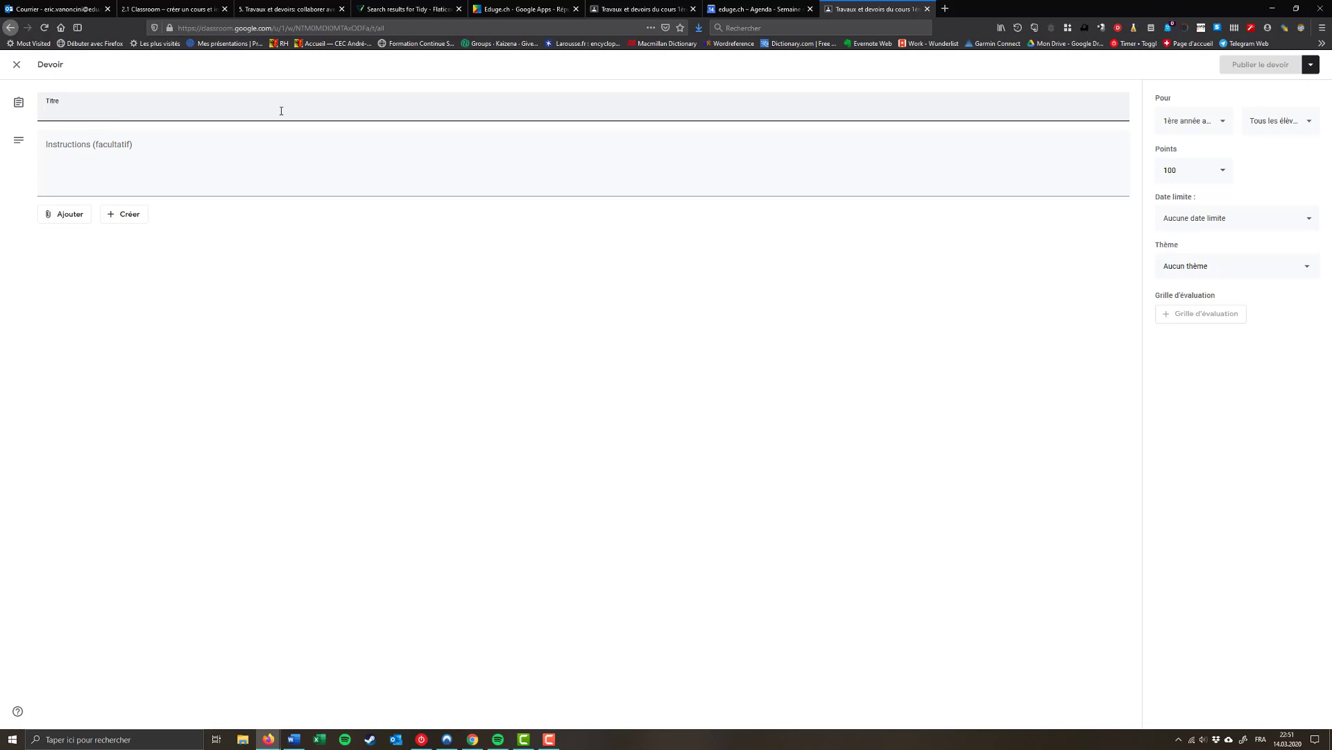
{"action": "type", "text": "Faire"}
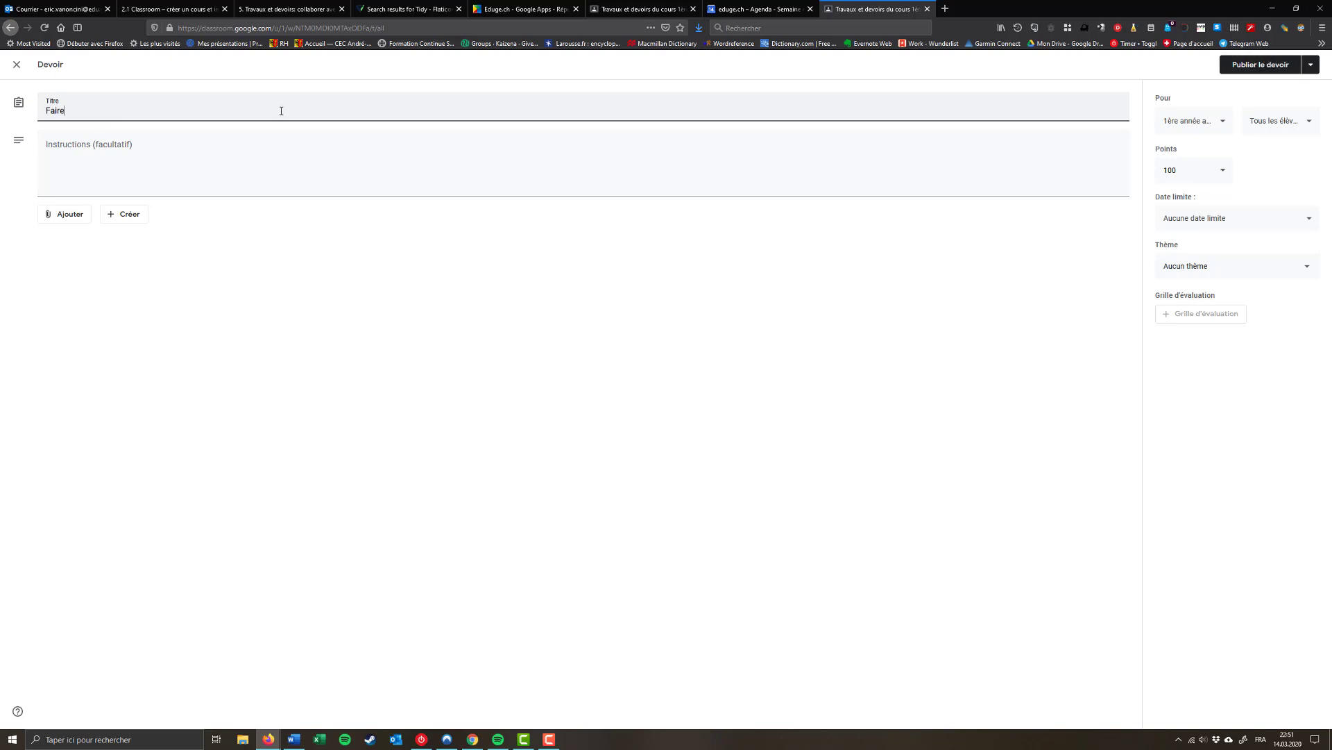
{"action": "type", "text": " l'exercice 14 , p. 123 pour mercredi 18 mars"}
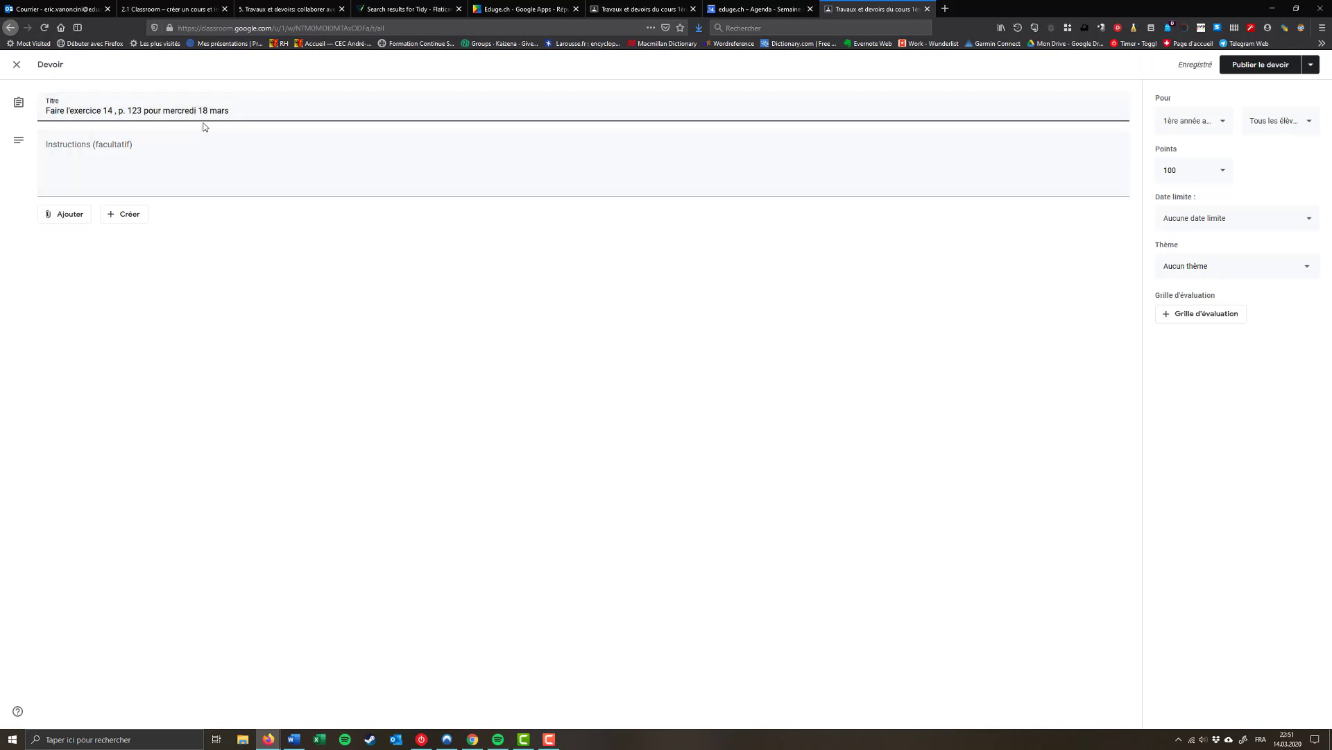
{"action": "left_click", "coordinate": [157, 148]}
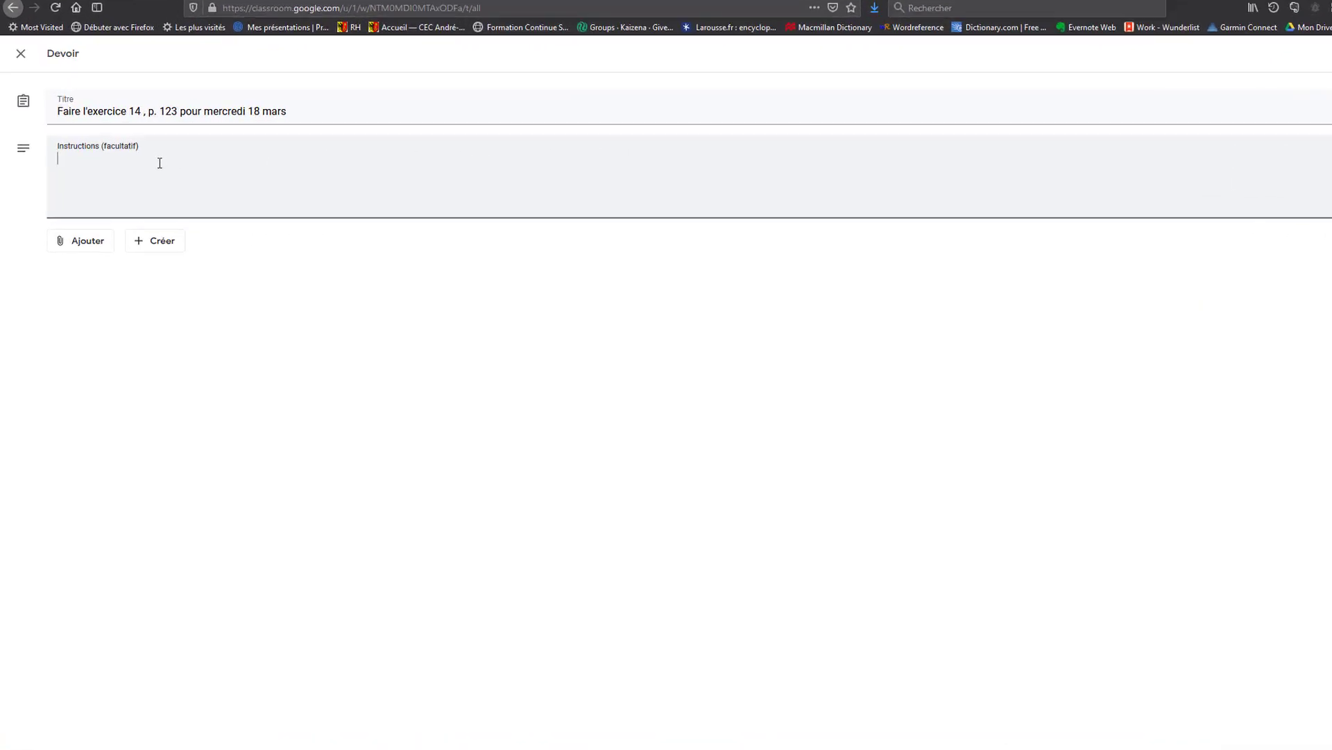
{"action": "left_click", "coordinate": [128, 313]}
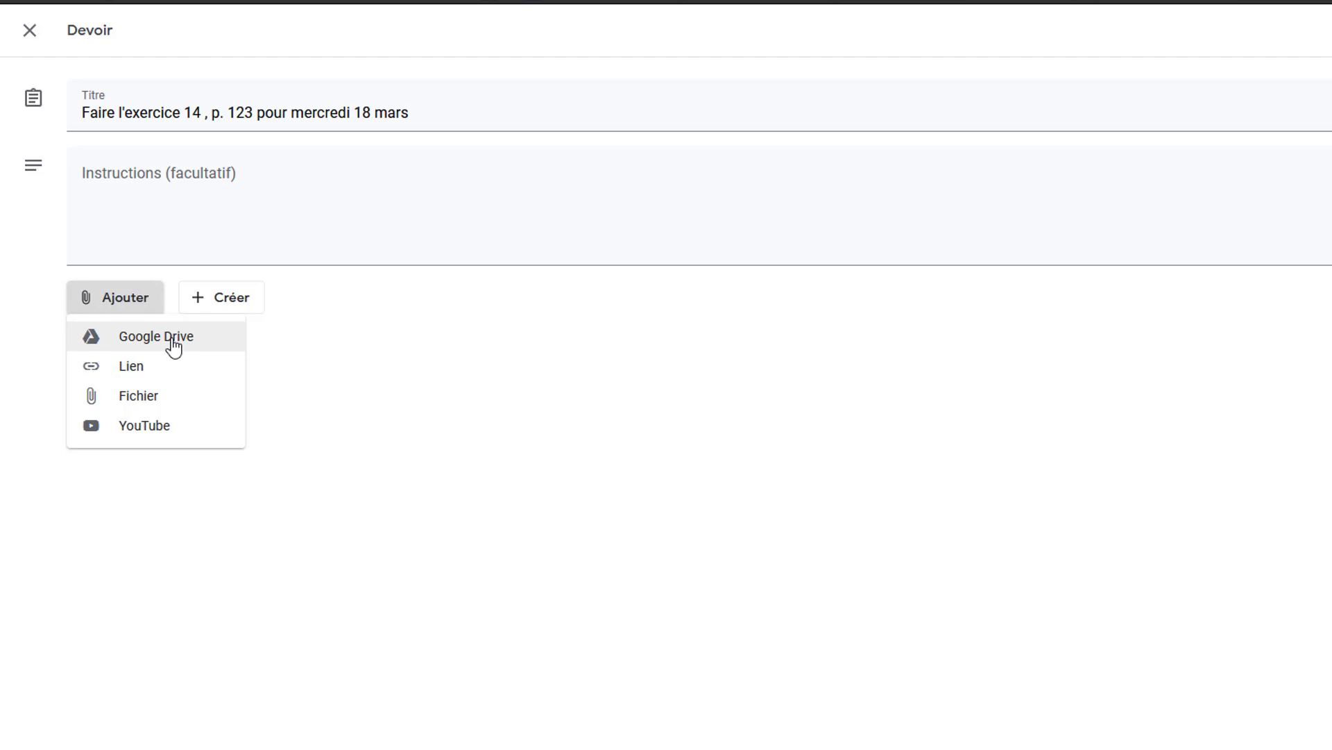
{"action": "left_click", "coordinate": [352, 369]}
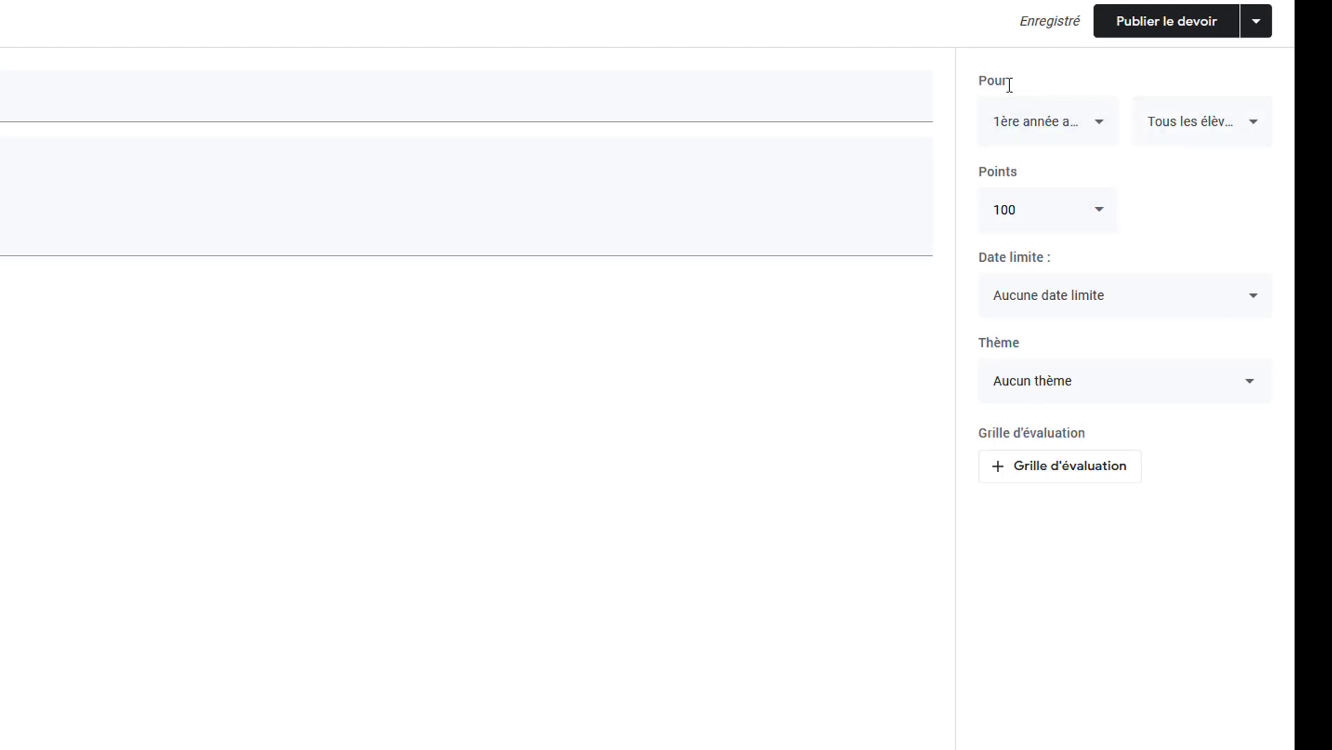
{"action": "left_click", "coordinate": [1100, 122]}
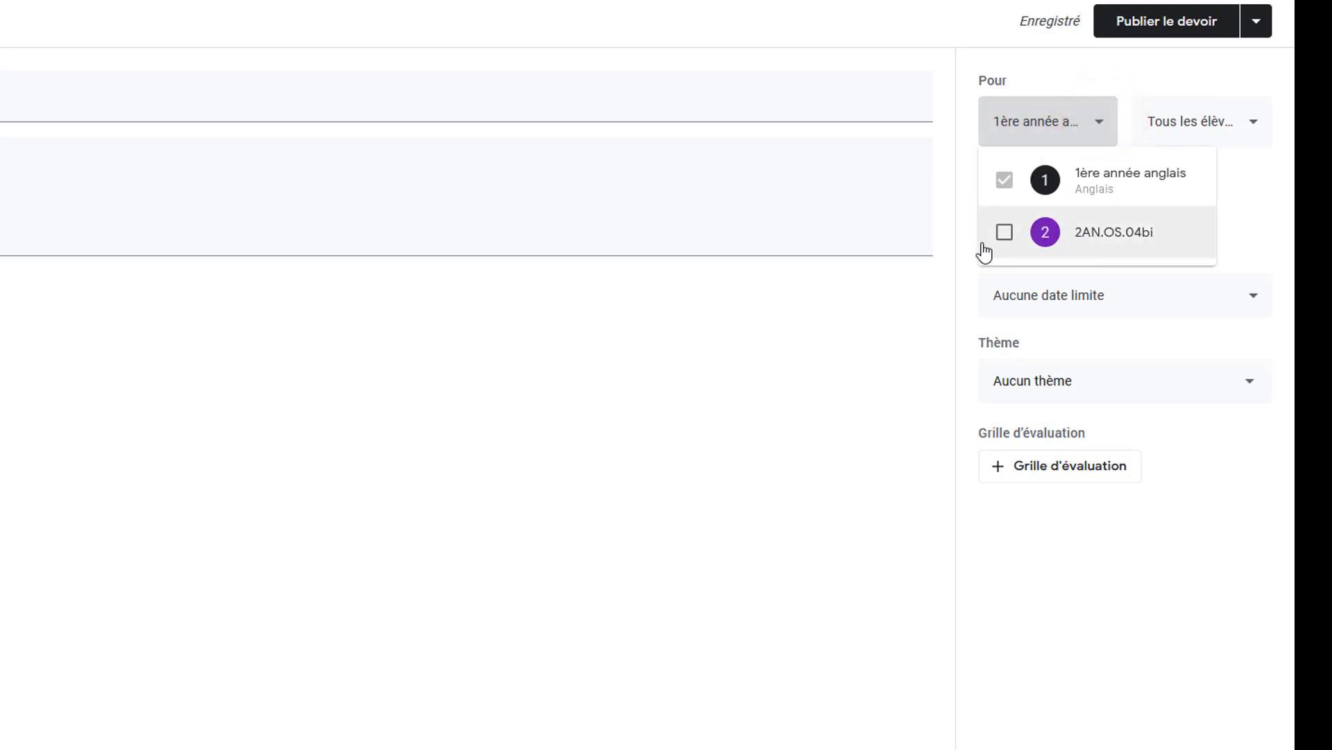
{"action": "left_click", "coordinate": [1100, 139]}
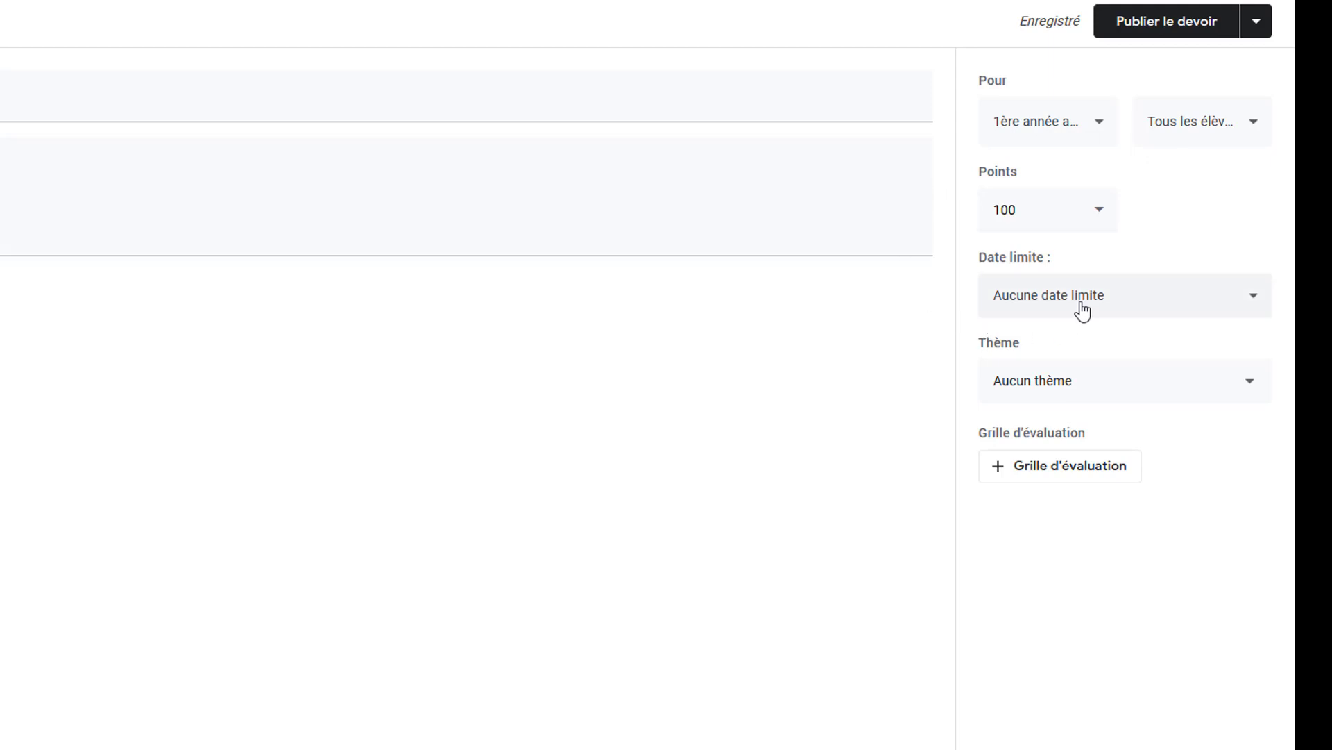
Set the assignment's due date to 18 mars 2020 with a time limit of 12:00
{"action": "left_click", "coordinate": [1256, 304]}
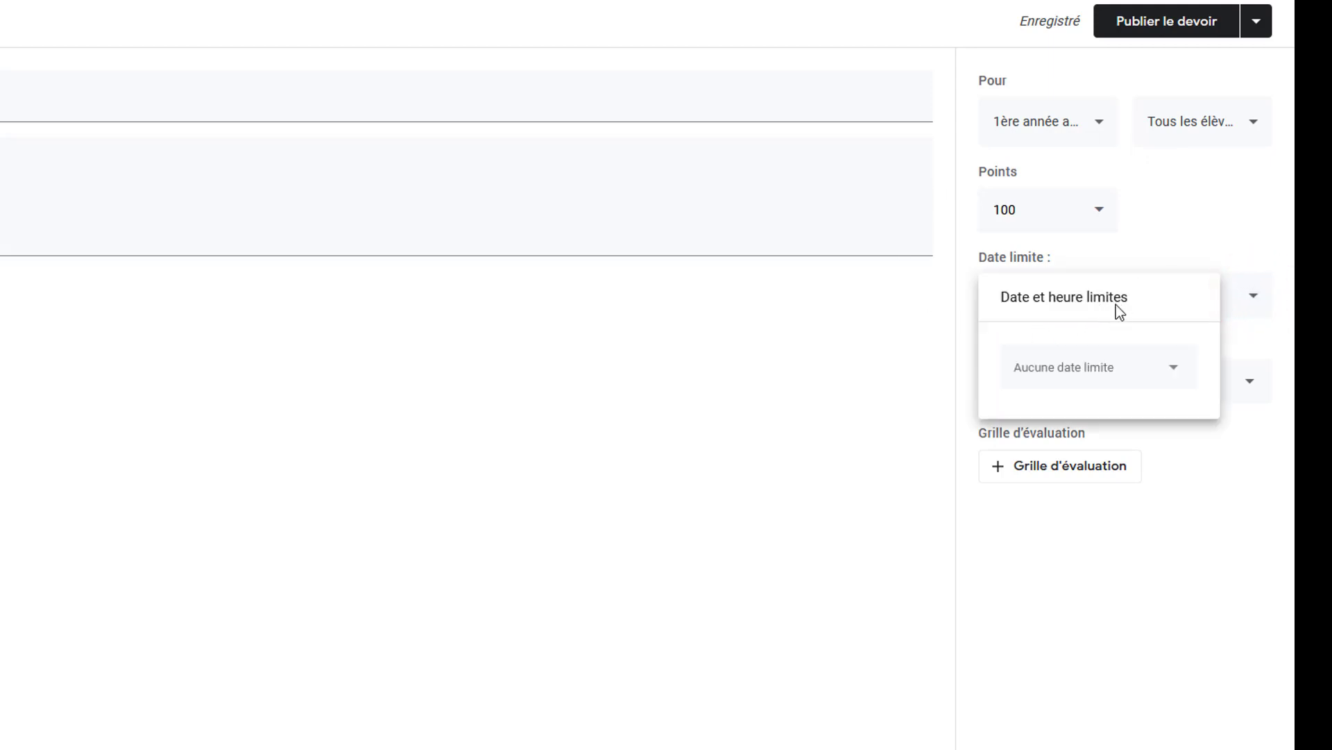
{"action": "left_click", "coordinate": [1174, 369]}
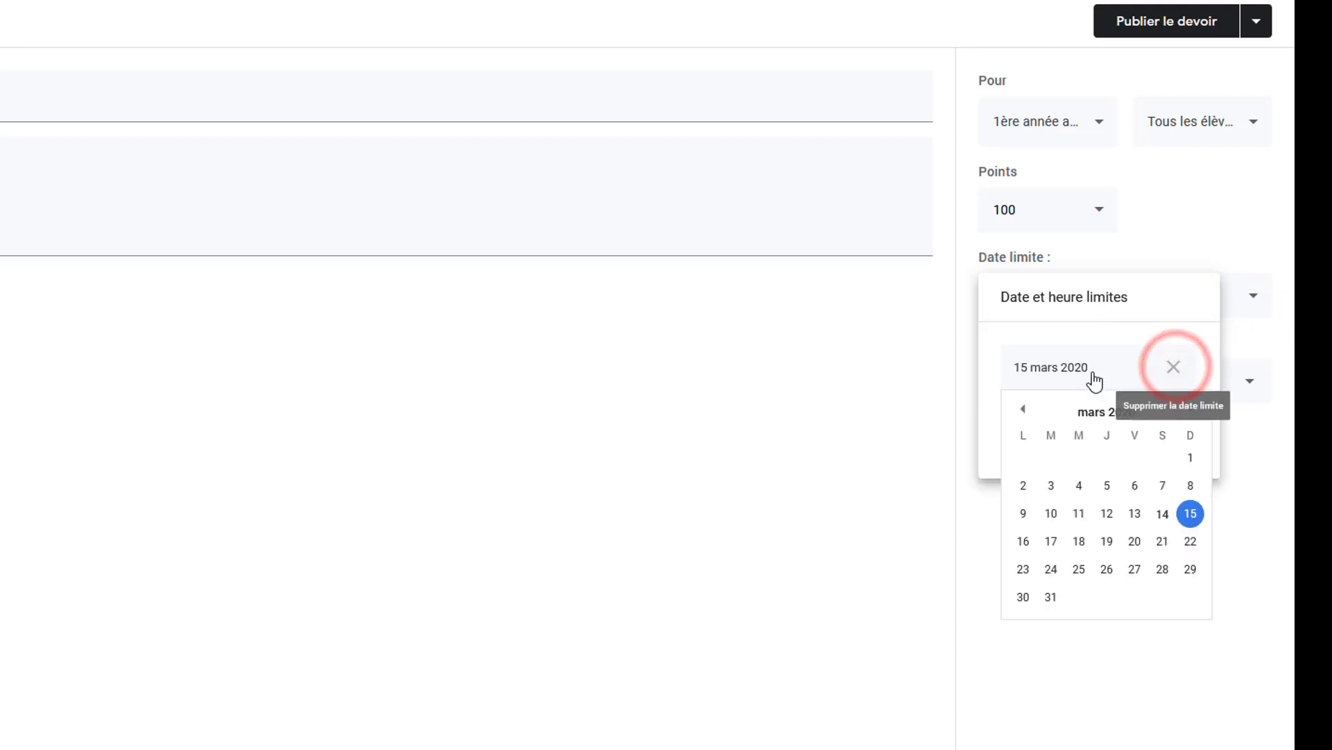
{"action": "left_click", "coordinate": [1079, 542]}
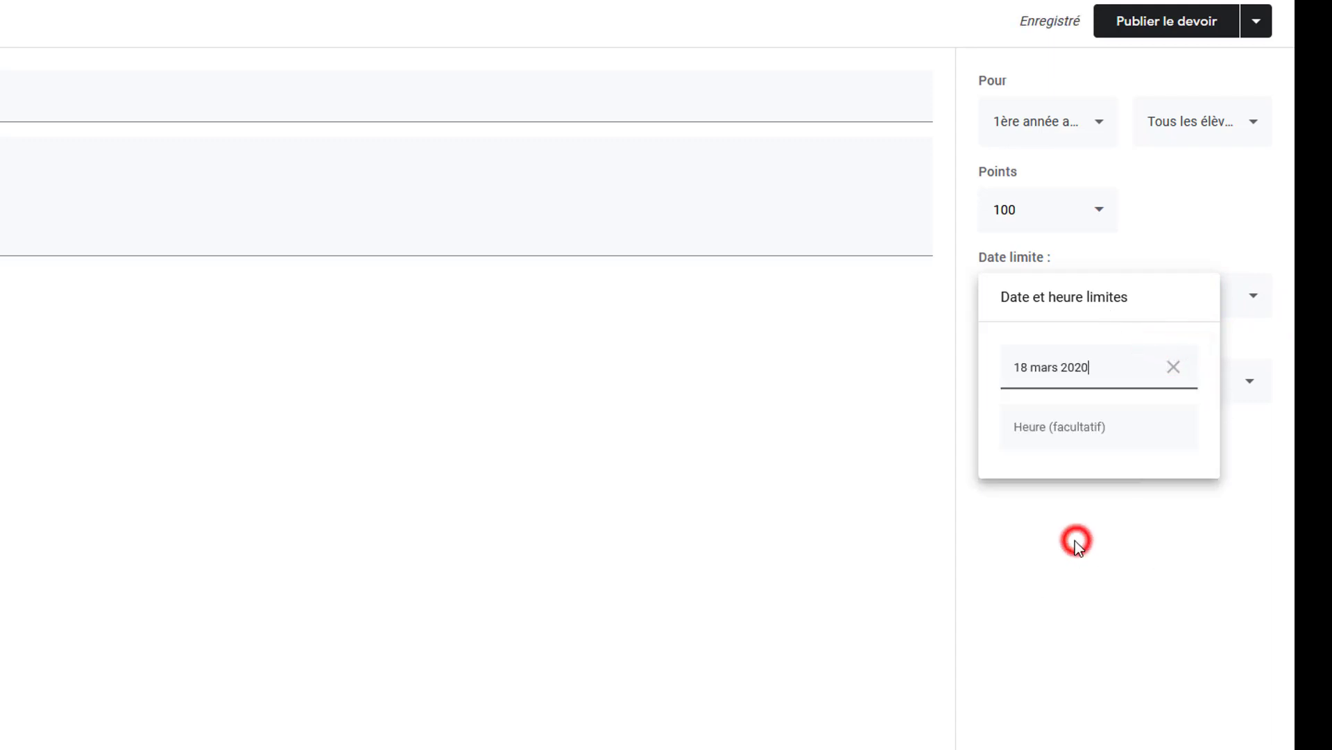
{"action": "left_click", "coordinate": [1081, 431]}
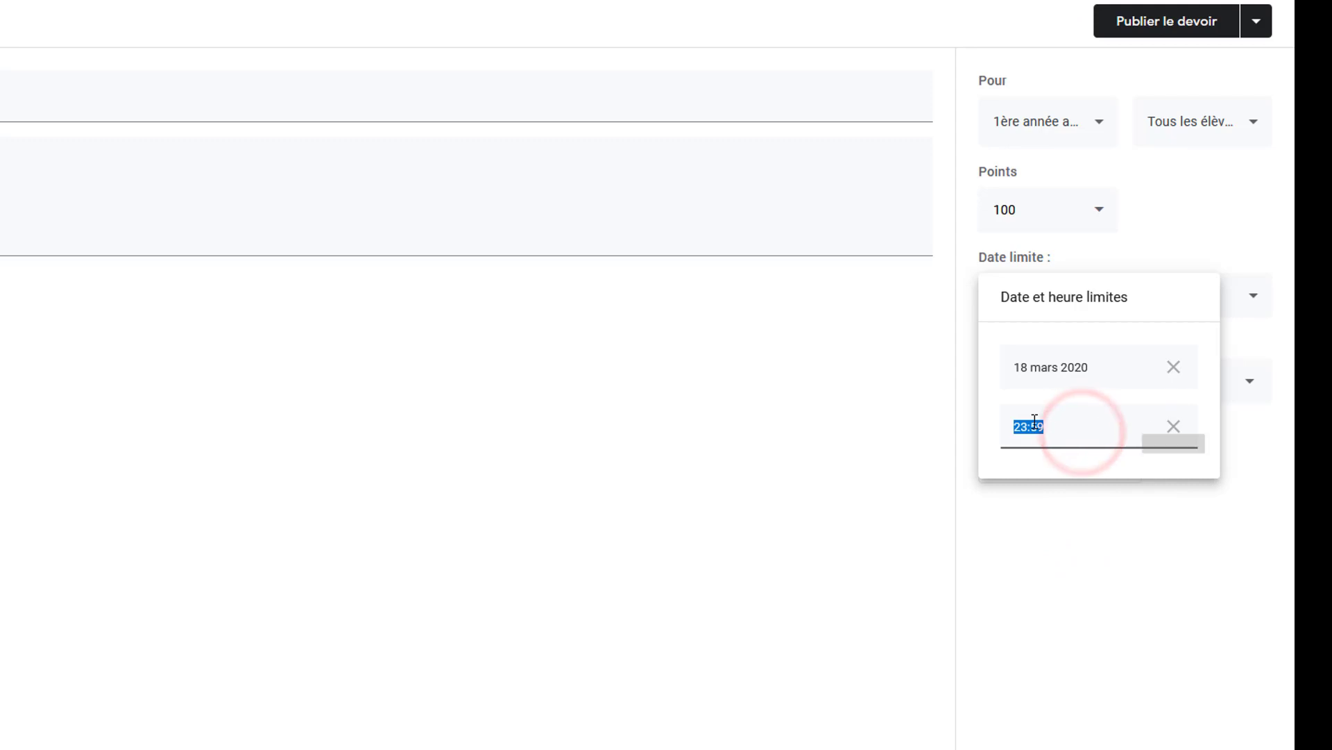
{"action": "type", "text": "12:00"}
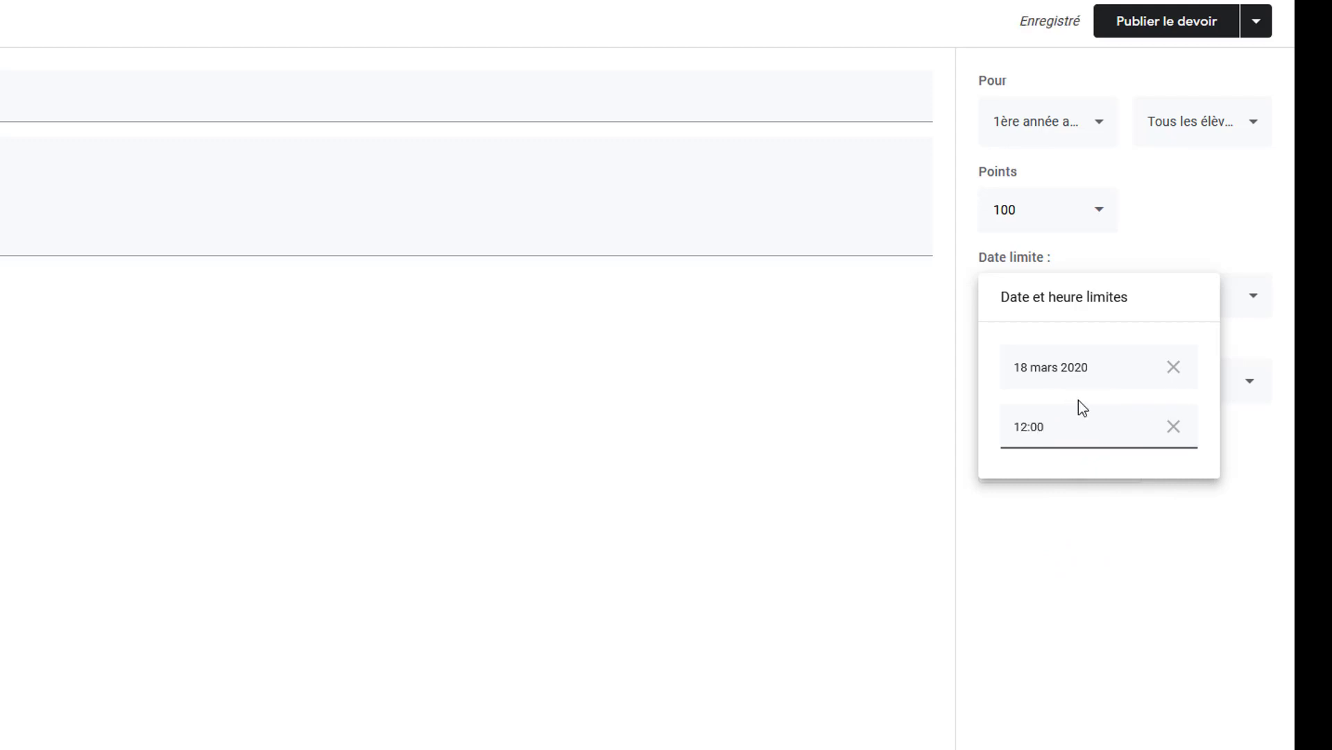
{"action": "left_click", "coordinate": [892, 381]}
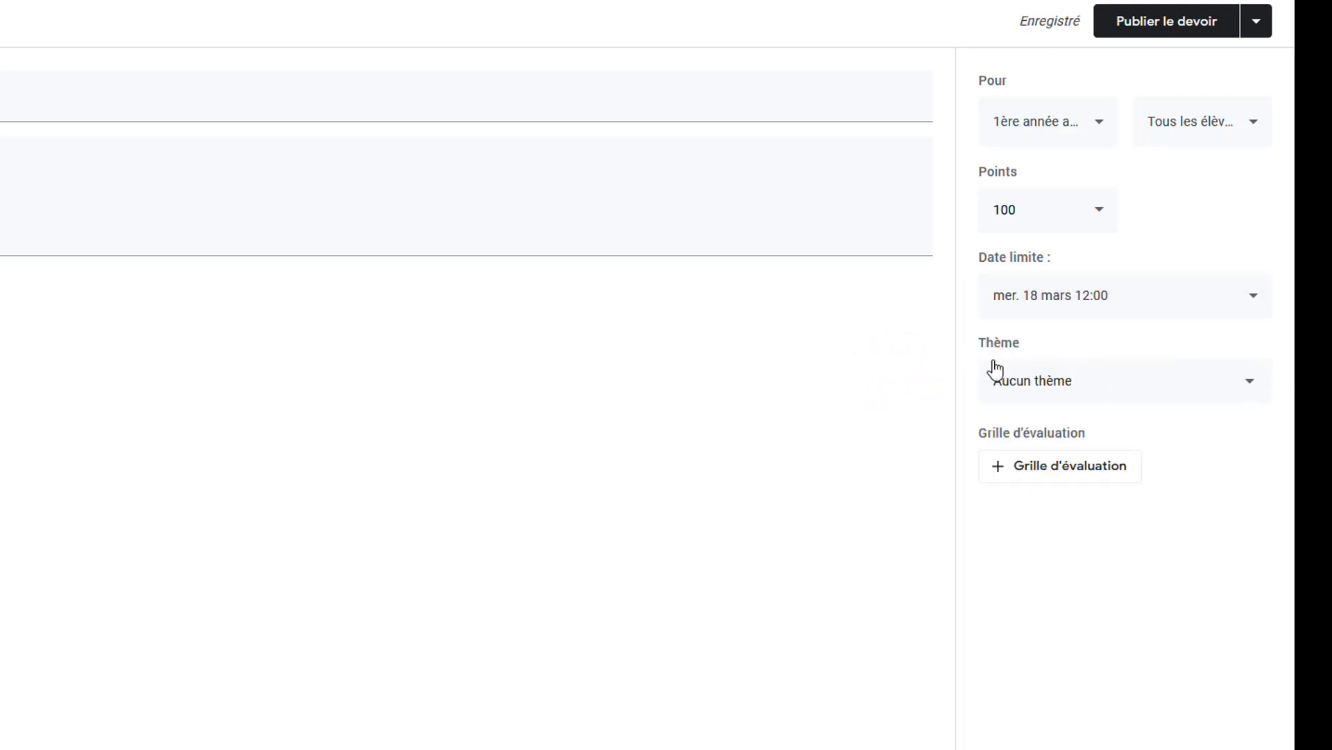
{"action": "left_click", "coordinate": [1247, 381]}
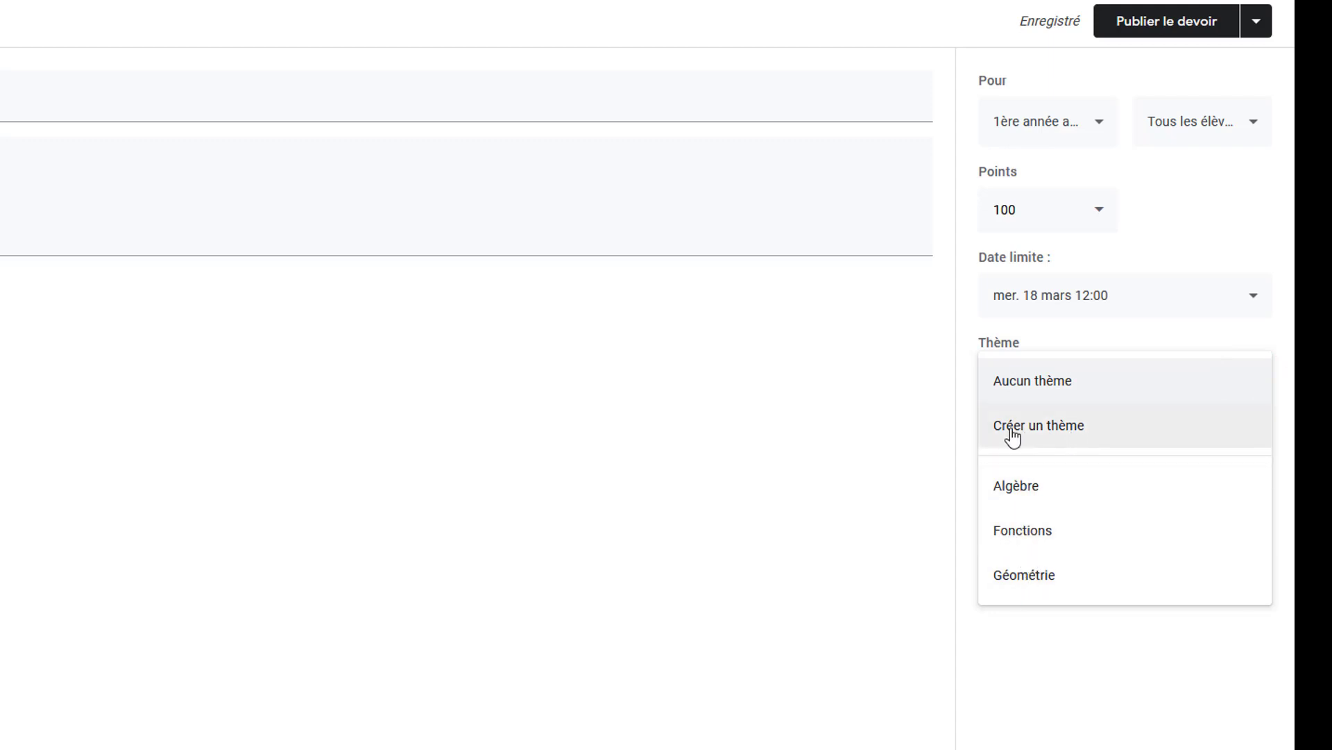
{"action": "left_click", "coordinate": [1134, 389]}
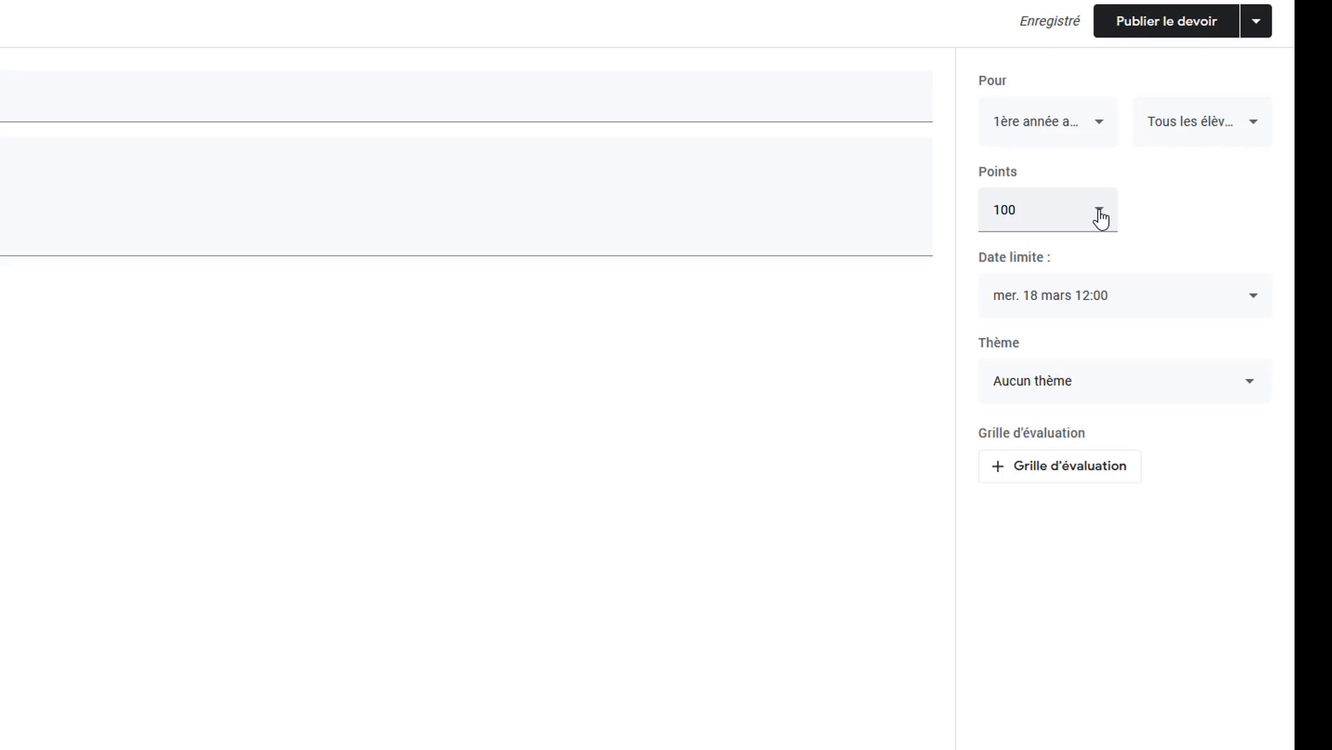
Set the assignment's points to 60
{"action": "double_click", "coordinate": [1035, 208]}
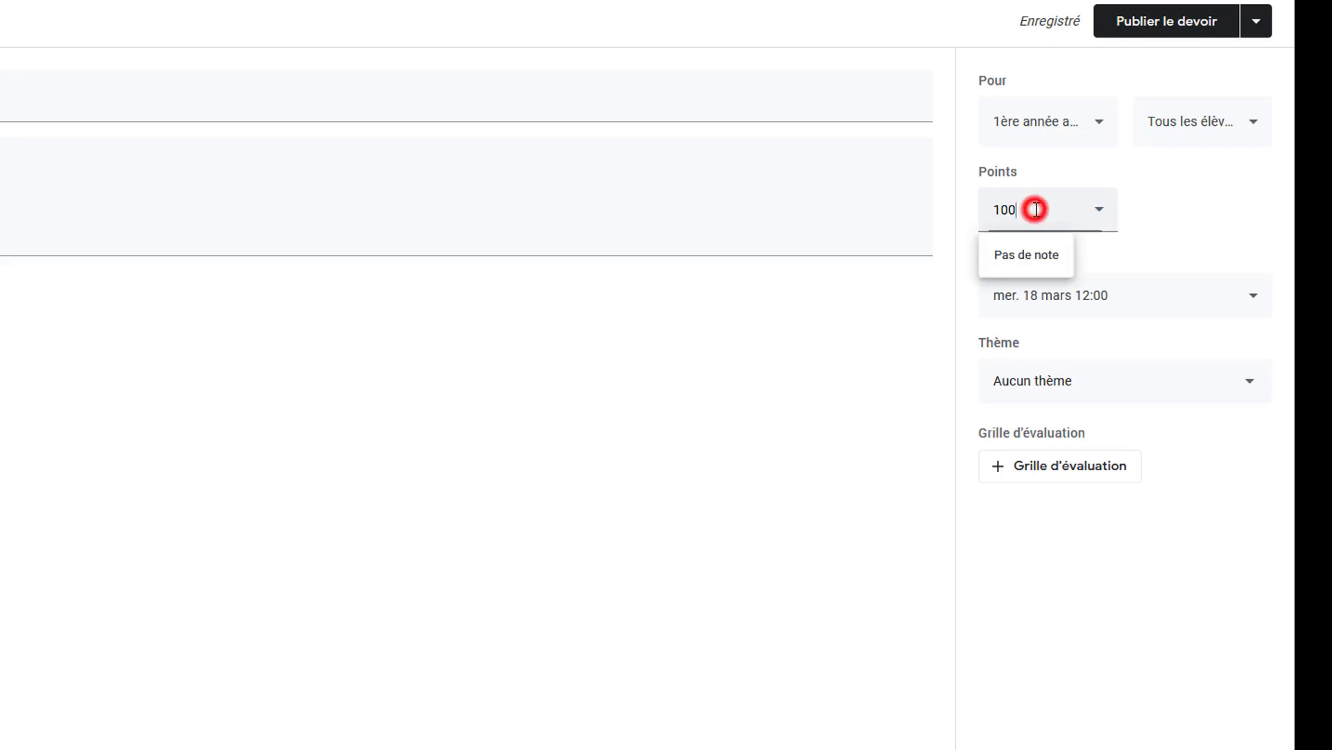
{"action": "type", "text": "60"}
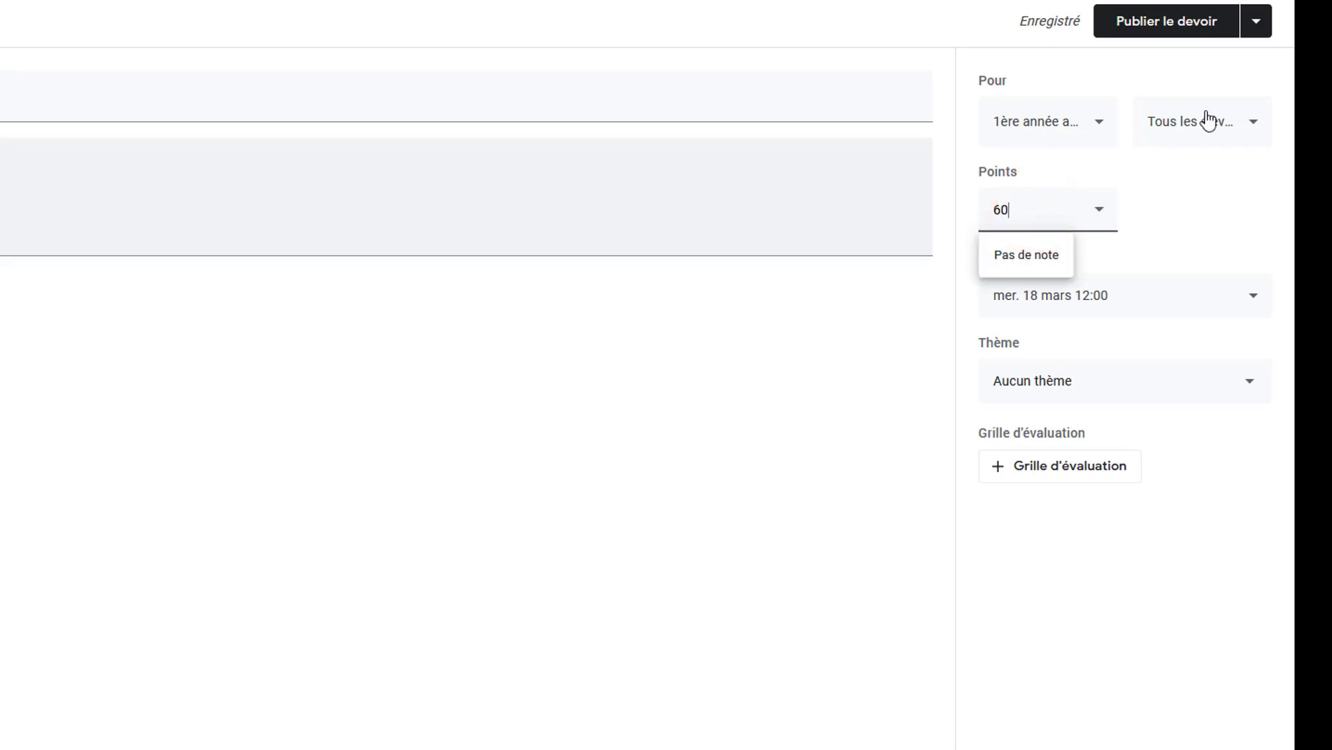
{"action": "left_click", "coordinate": [1153, 187]}
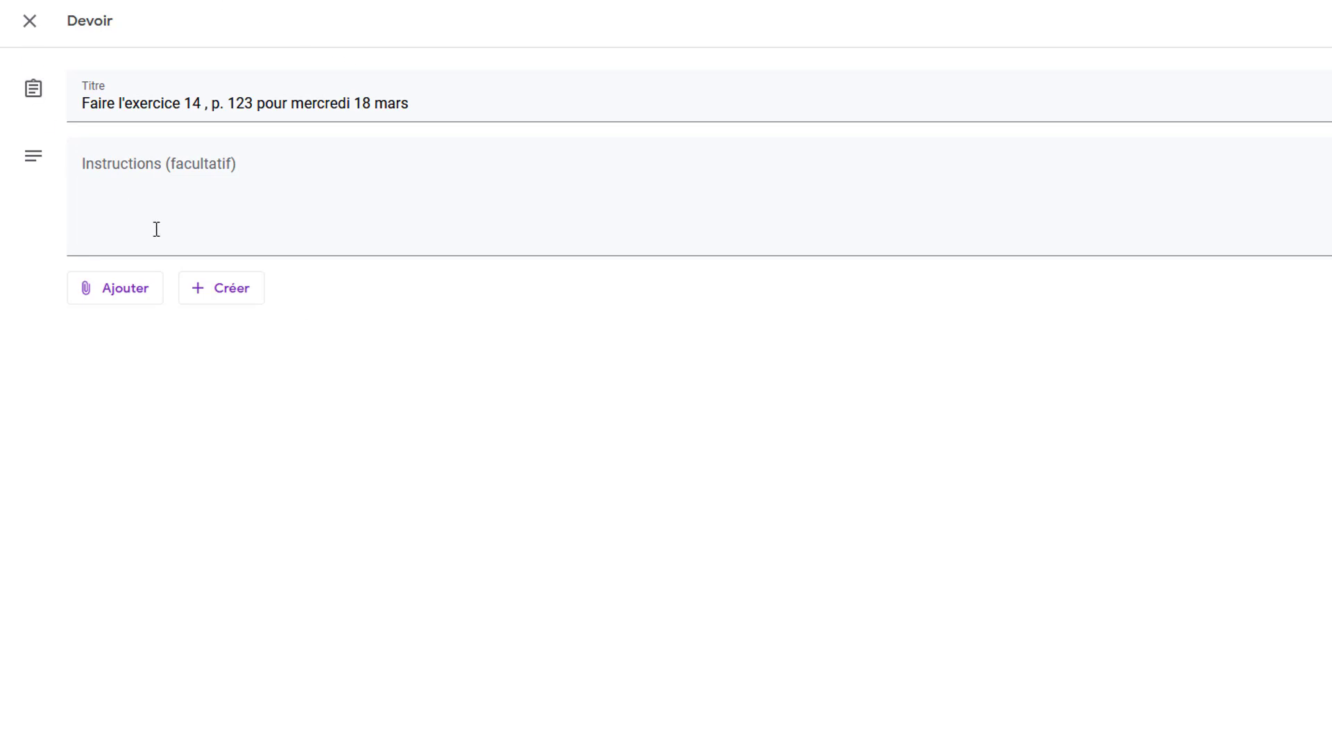
Create a new Google Docs attachment for the assignment and rename the document "Dissertation"
{"action": "left_click", "coordinate": [237, 297]}
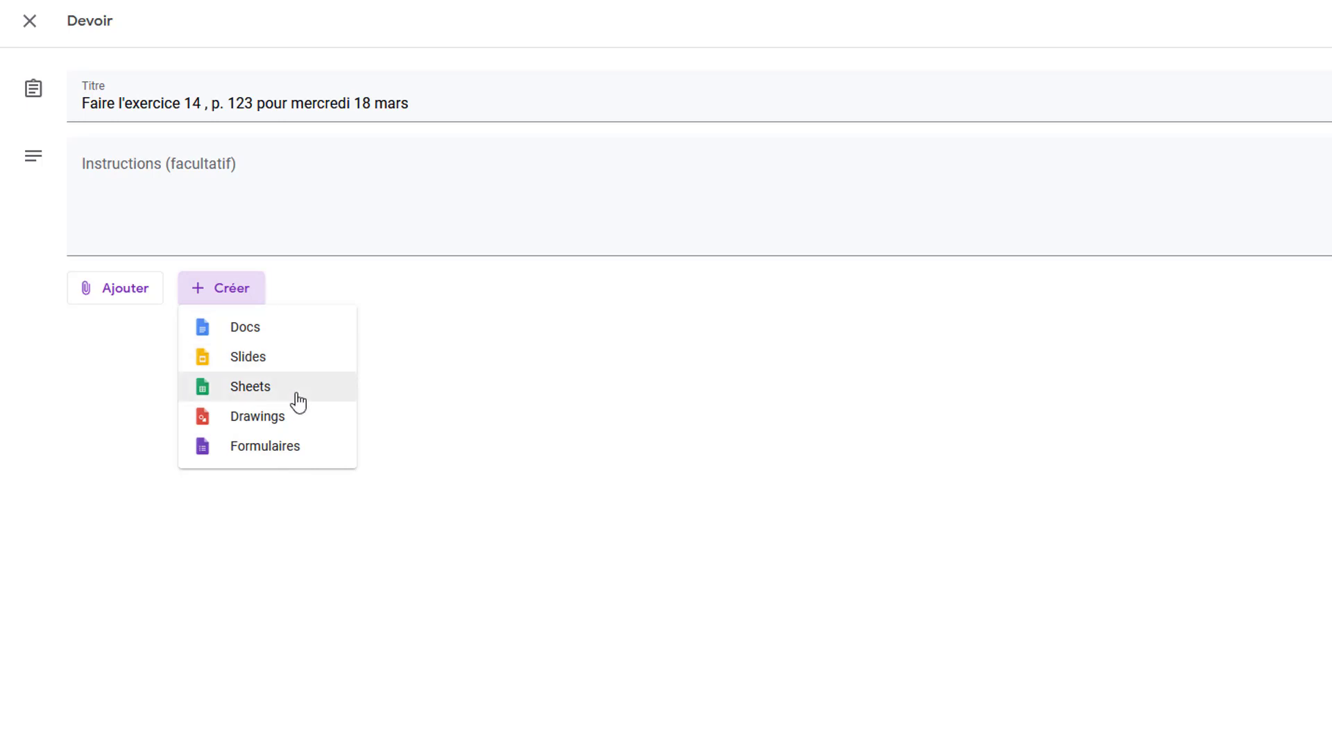
{"action": "left_click", "coordinate": [278, 338]}
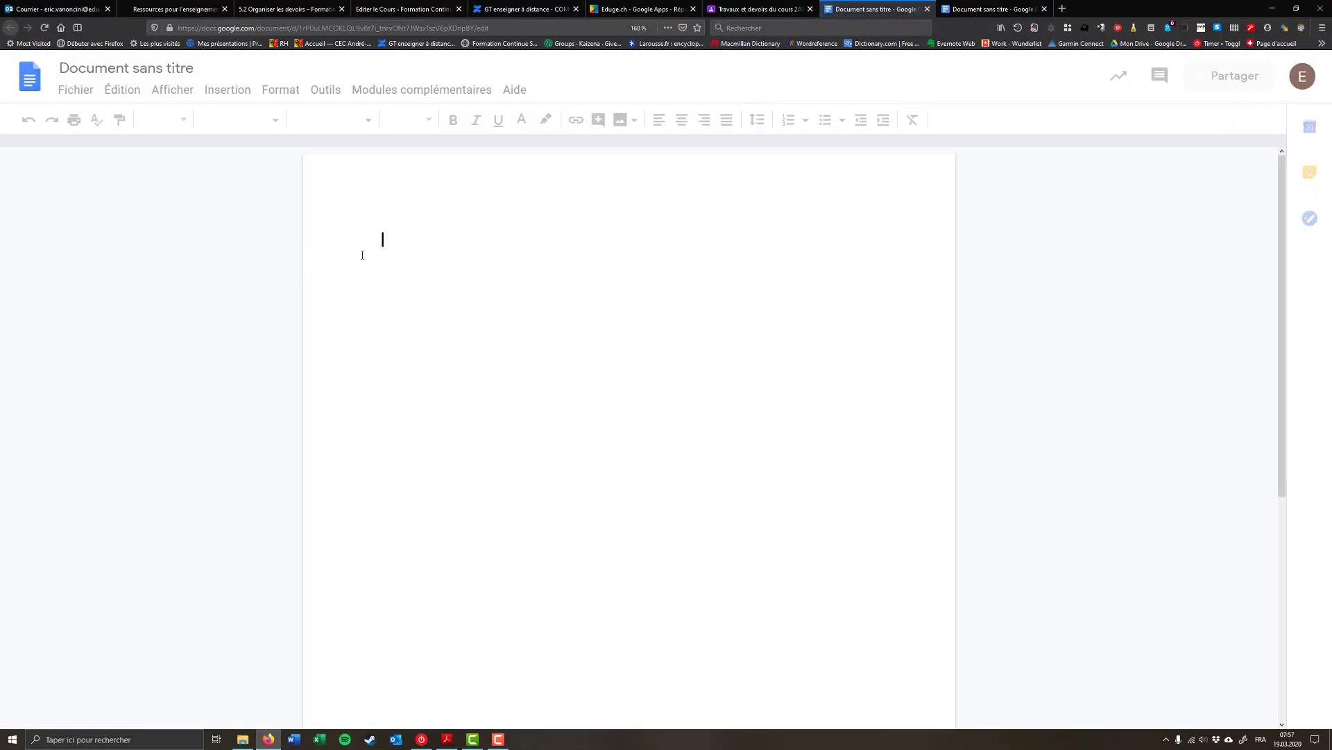
{"action": "left_click", "coordinate": [87, 72]}
{"action": "triple_click", "coordinate": [88, 72]}
{"action": "type", "text": "Dis"}
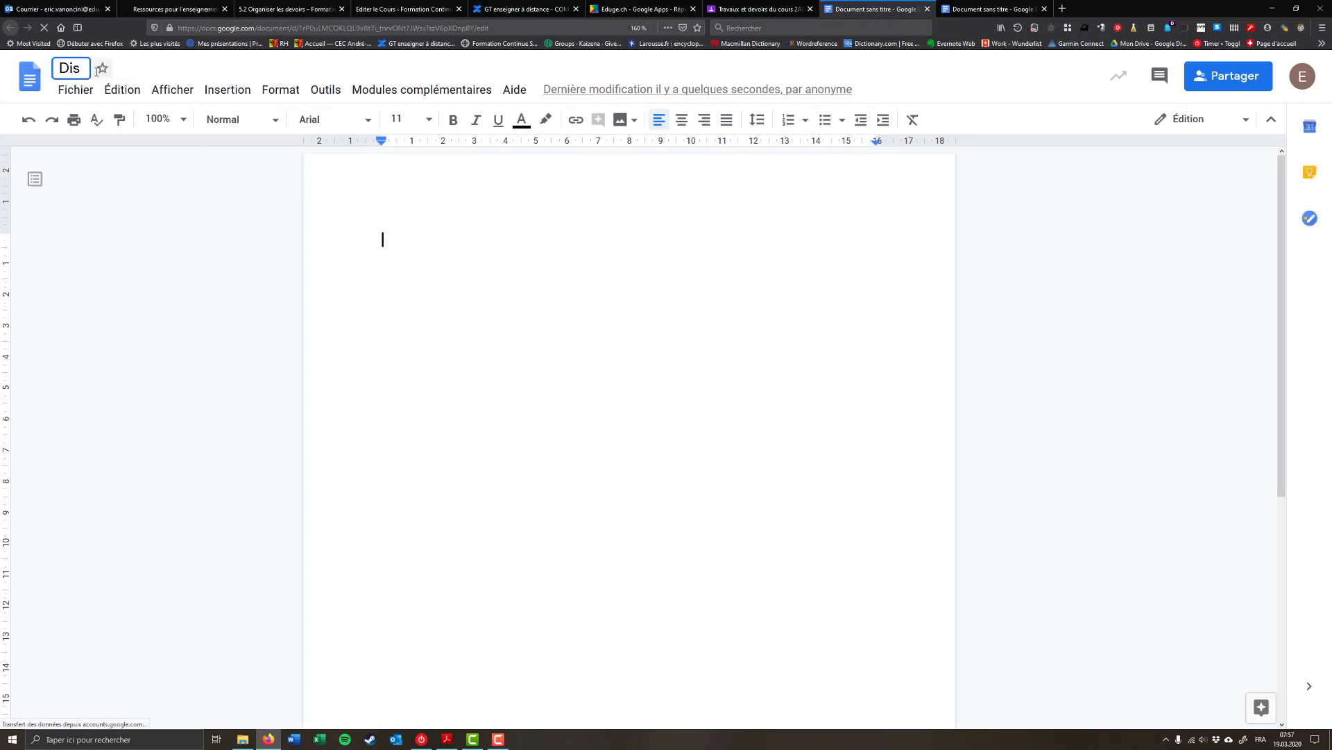
{"action": "type", "text": "sertation"}
{"action": "key", "text": "Return"}
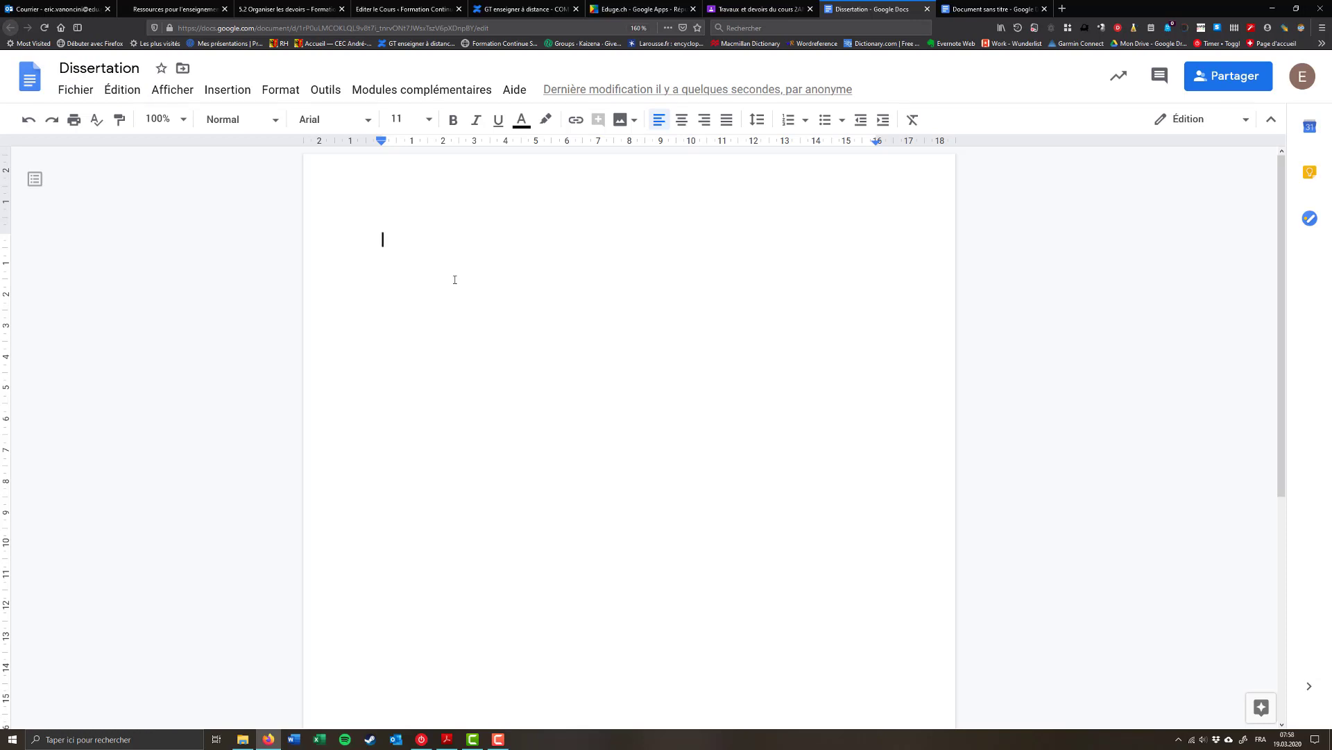
Write "Ecrivez une dissertation sur le sujet suivant:" in the document, followed after a blank line by "Etre ou paraître, faut-il choisir?"
{"action": "type", "text": "Ecrivez une dissertation sur le sujet suivant:"}
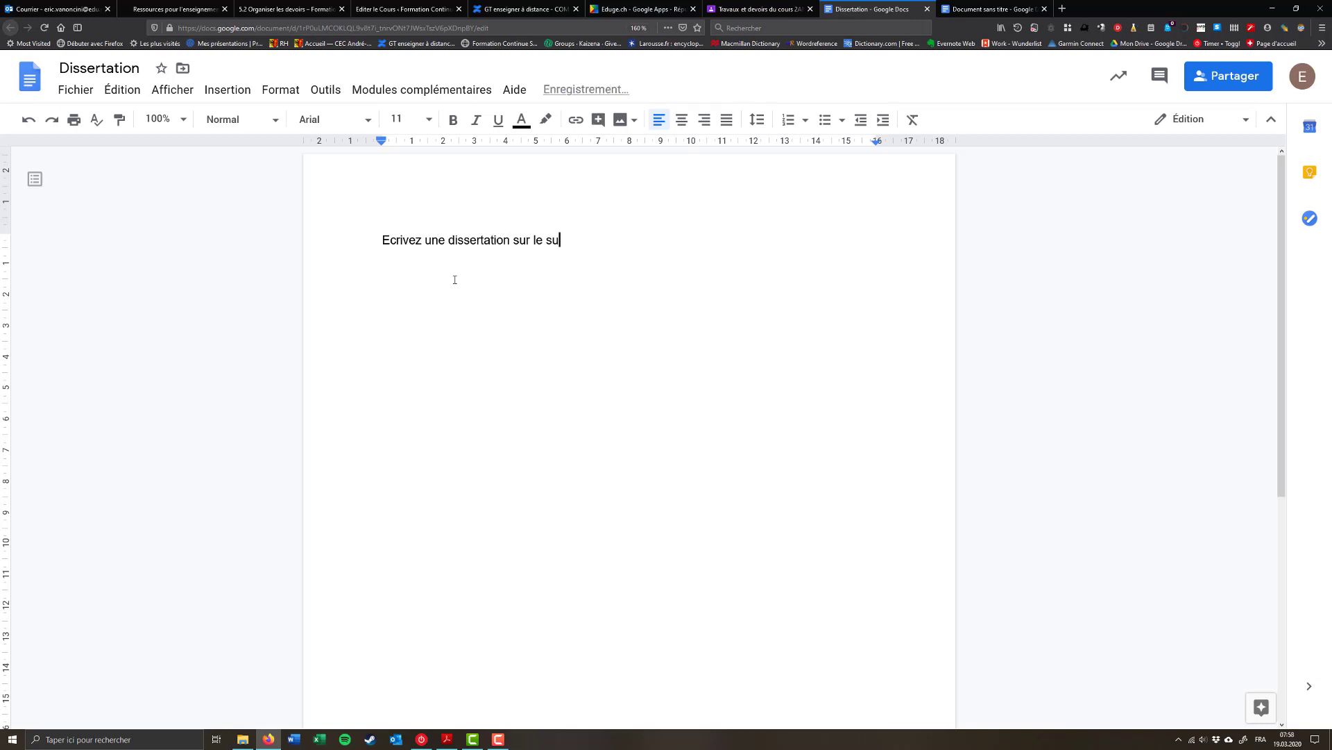
{"action": "key", "text": "Return"}
{"action": "key", "text": "Return"}
{"action": "type", "text": "Etre ou paraître, faut-il choisir?"}
{"action": "key", "text": "Return"}
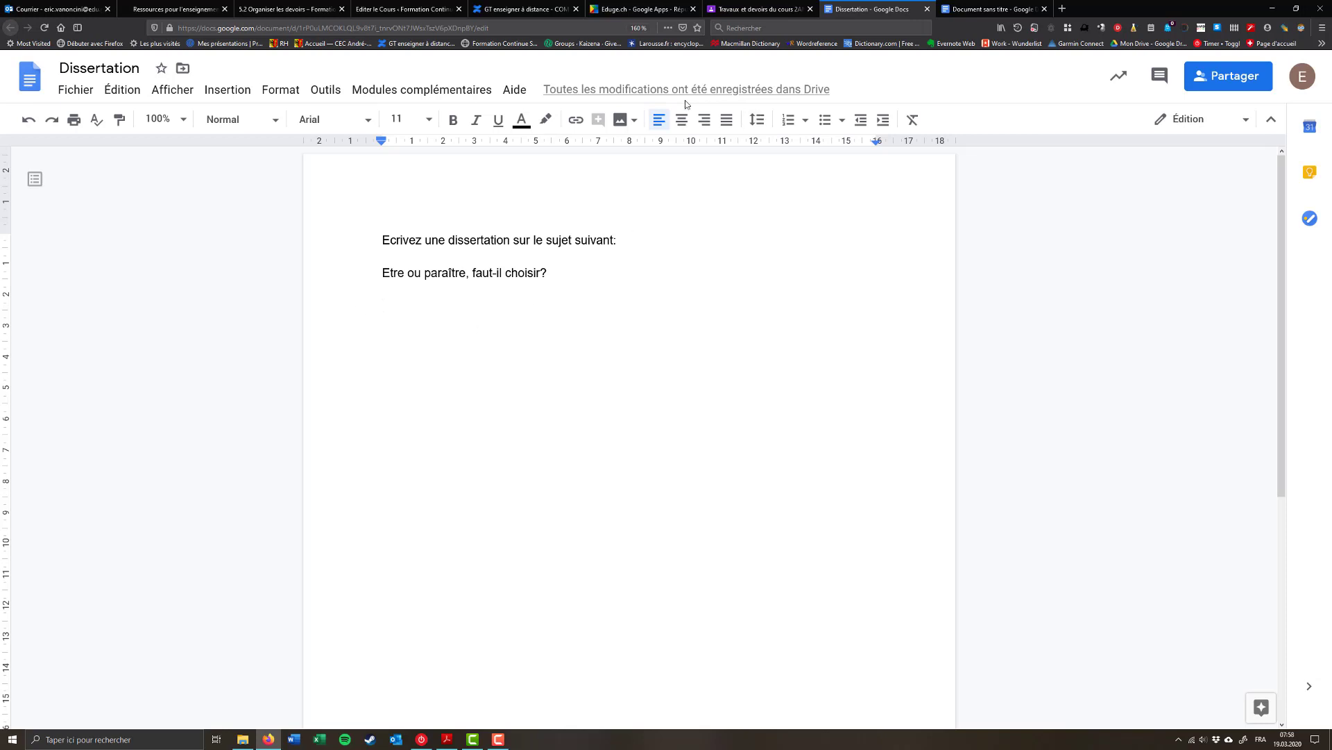
Return to the Classroom assignment and set the attached document's student access to "Faire une copie par élève"
{"action": "left_click", "coordinate": [768, 10]}
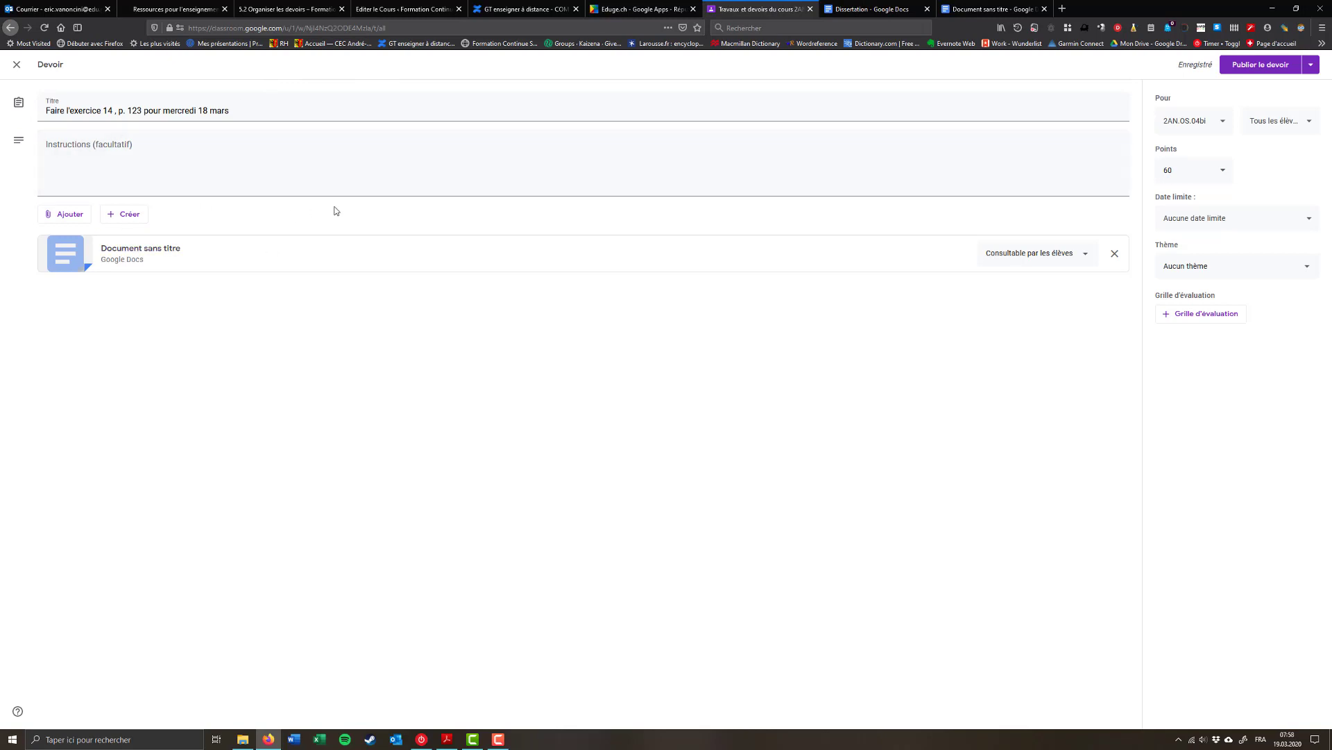
{"action": "left_click", "coordinate": [1086, 256]}
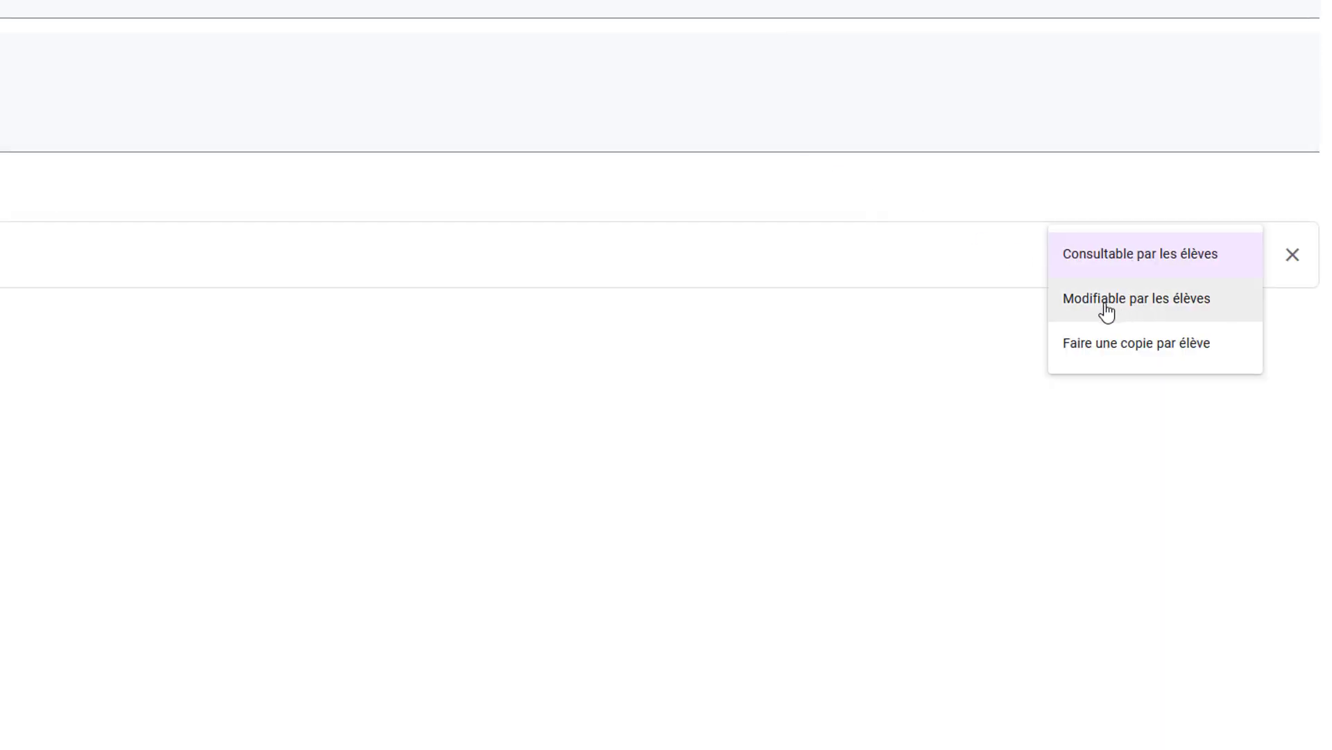
{"action": "left_click", "coordinate": [1129, 352]}
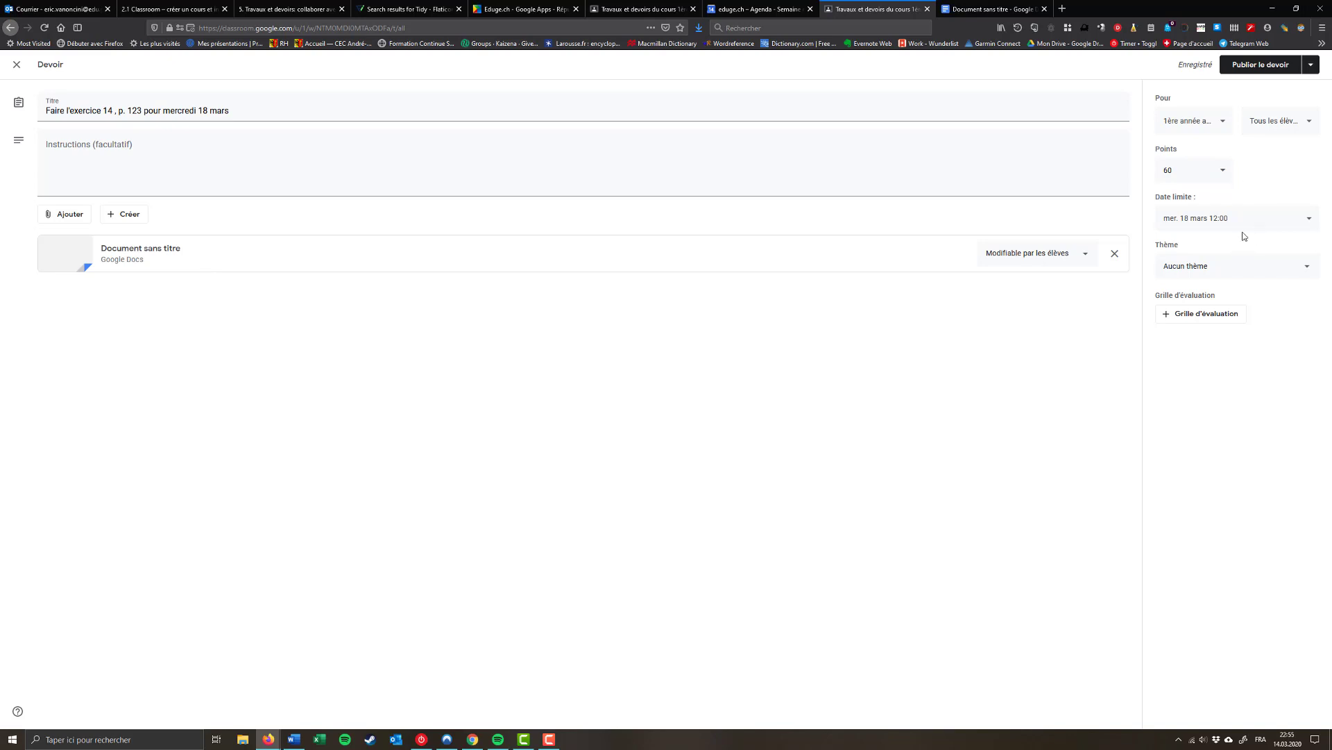
Publish the assignment and expand its entry in the classwork list to show its details
{"action": "left_click", "coordinate": [1310, 65]}
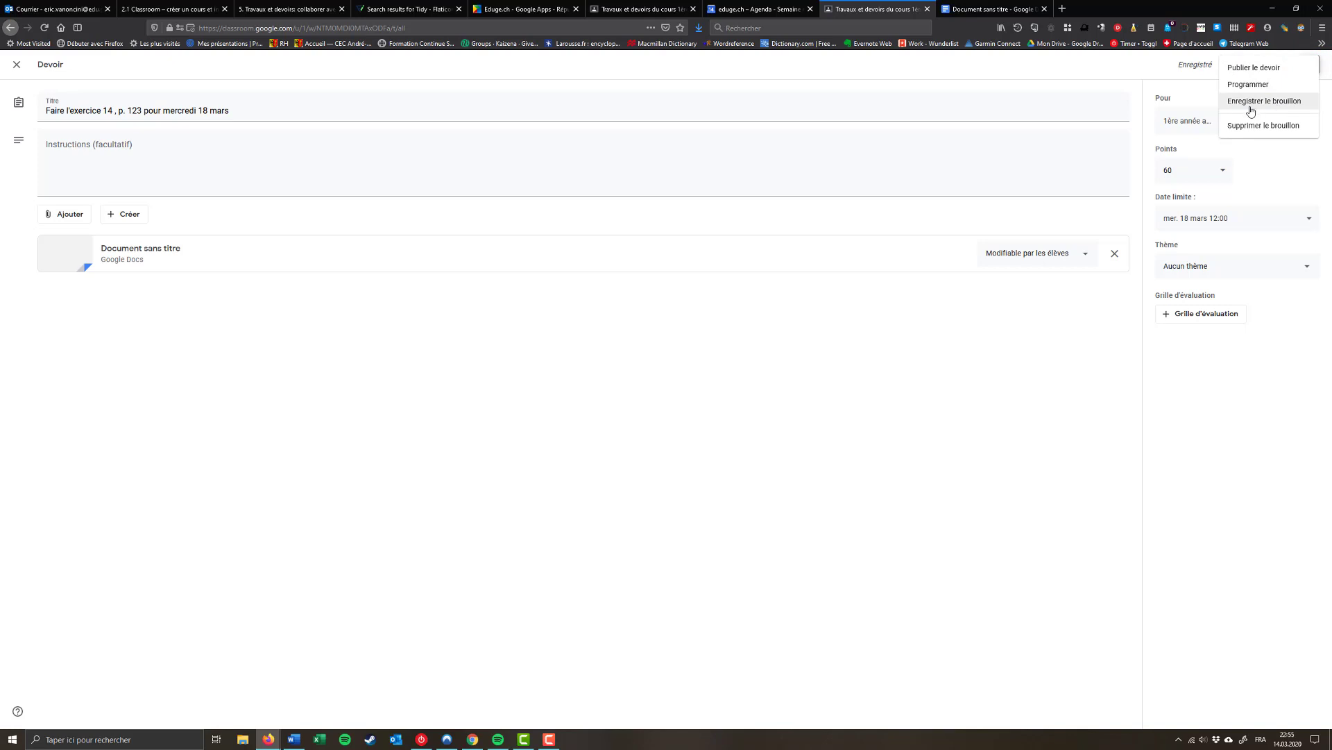
{"action": "left_click", "coordinate": [1254, 68]}
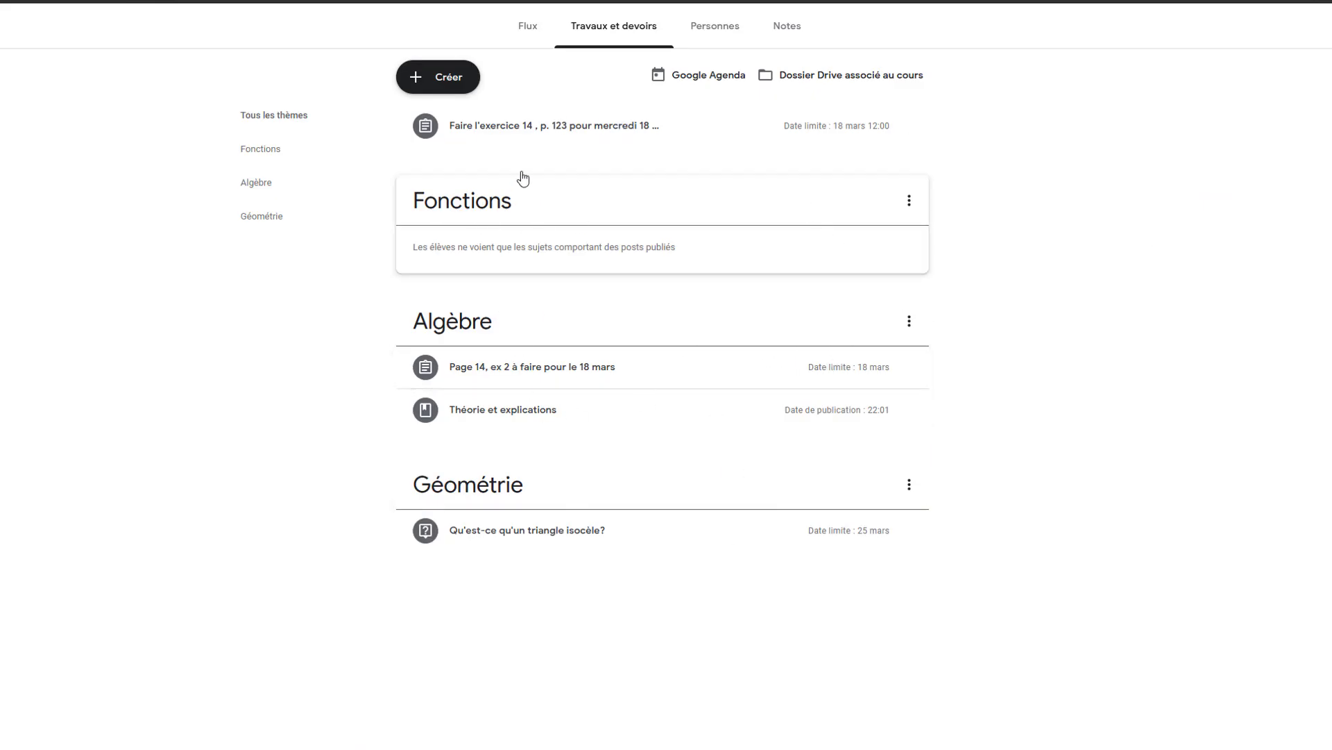
{"action": "left_click", "coordinate": [635, 125]}
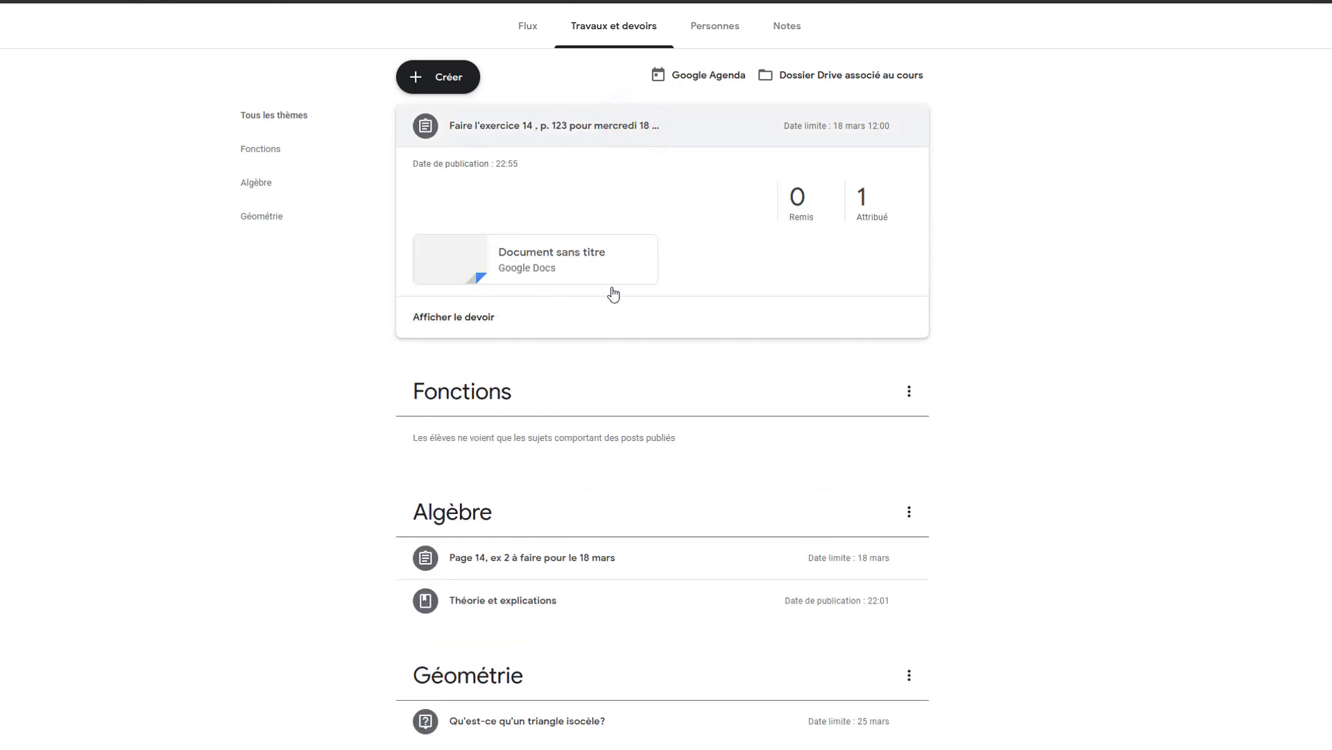
Open the published assignment as the teacher, and expand it in the student's classwork list to open its full page
{"action": "left_click", "coordinate": [459, 320]}
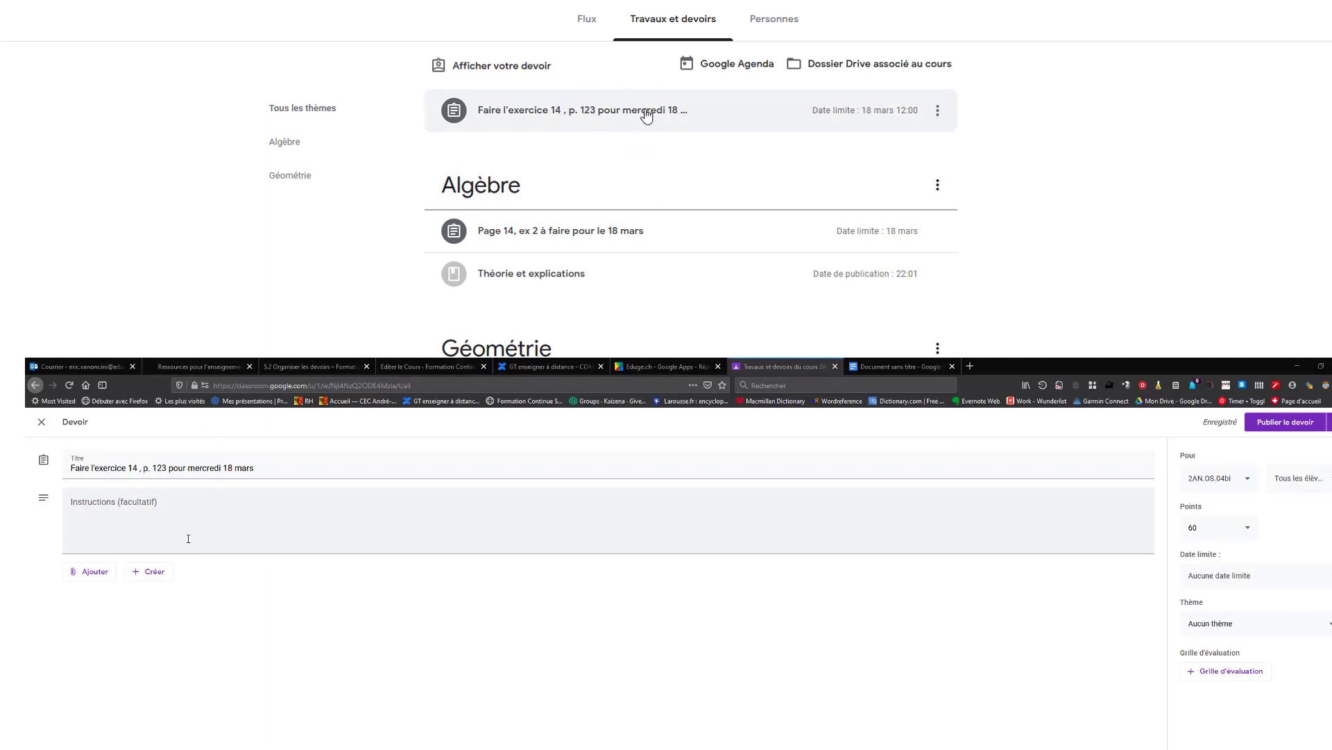
{"action": "left_click", "coordinate": [646, 115]}
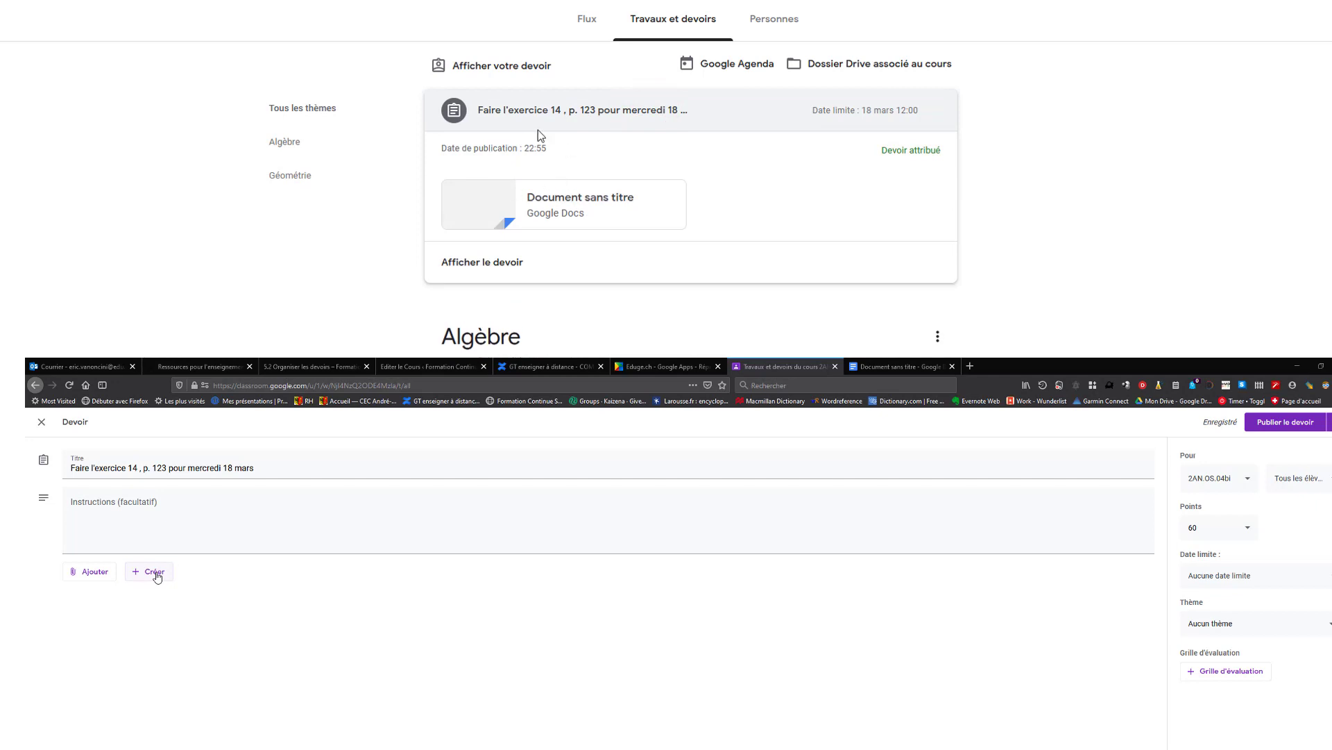
{"action": "left_click", "coordinate": [156, 574]}
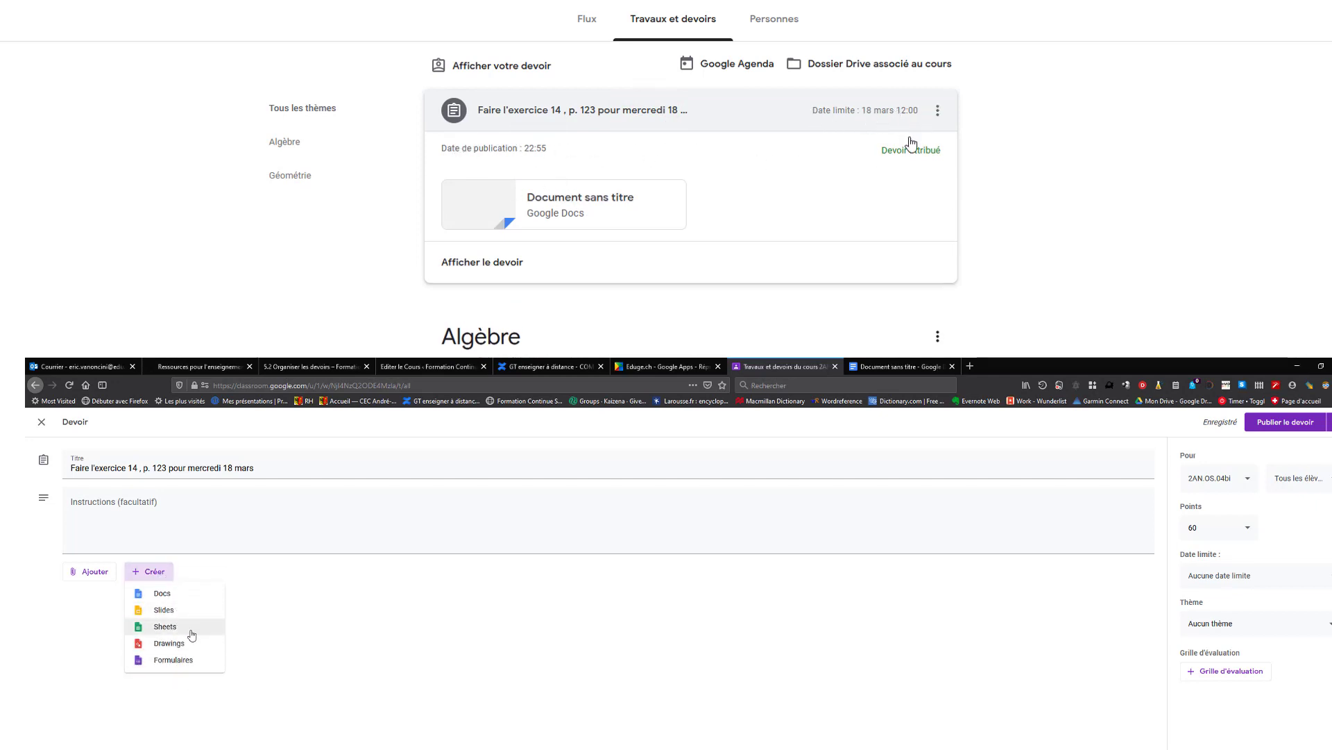
{"action": "left_click", "coordinate": [491, 265]}
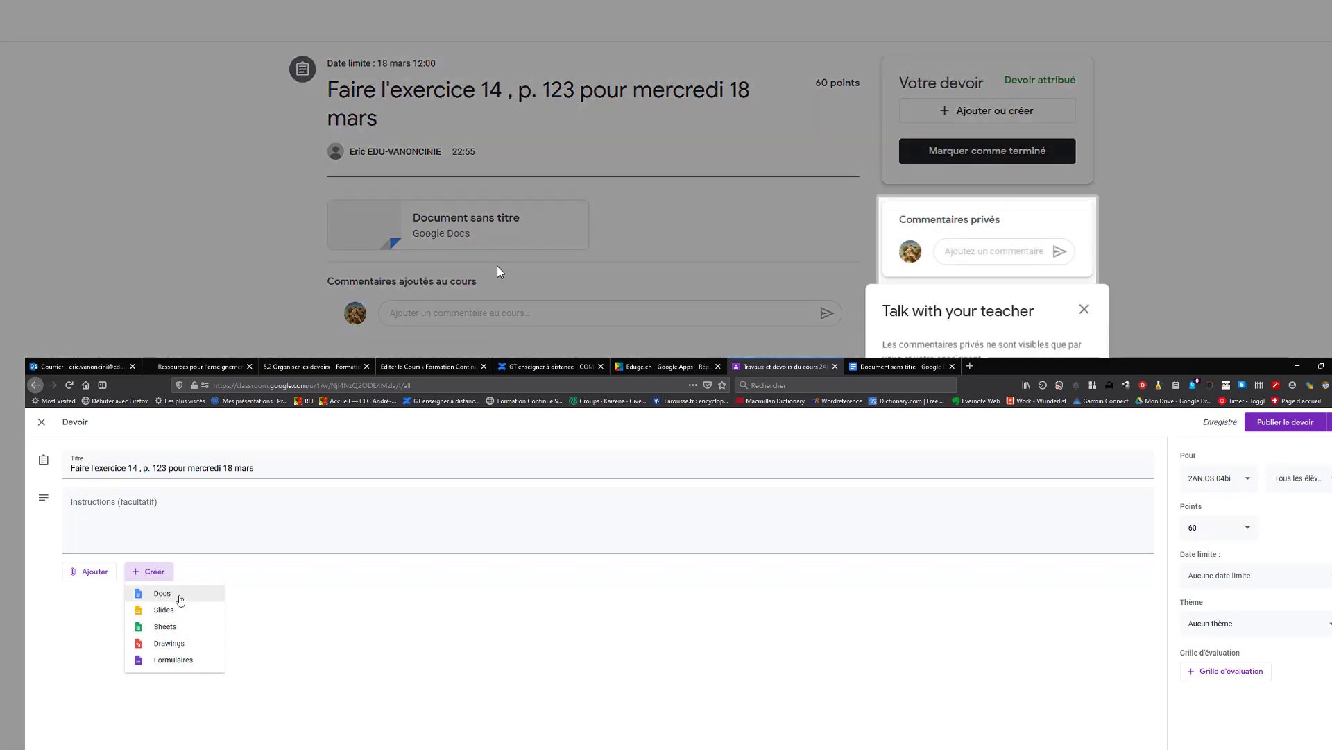
Create a Google Docs attachment in the assignment draft, dismiss the private-comment tip in the student view, and name the document "Dissertation"
{"action": "left_click", "coordinate": [178, 596]}
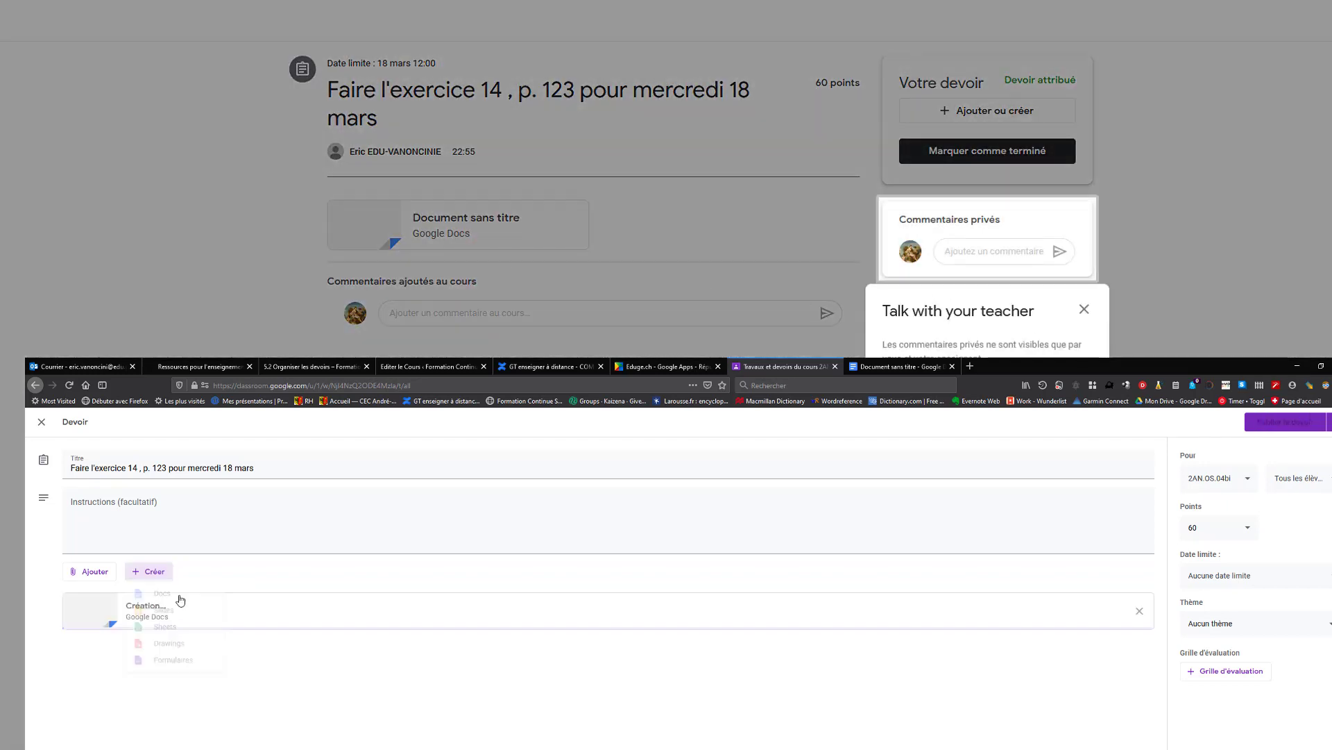
{"action": "left_click", "coordinate": [1072, 392]}
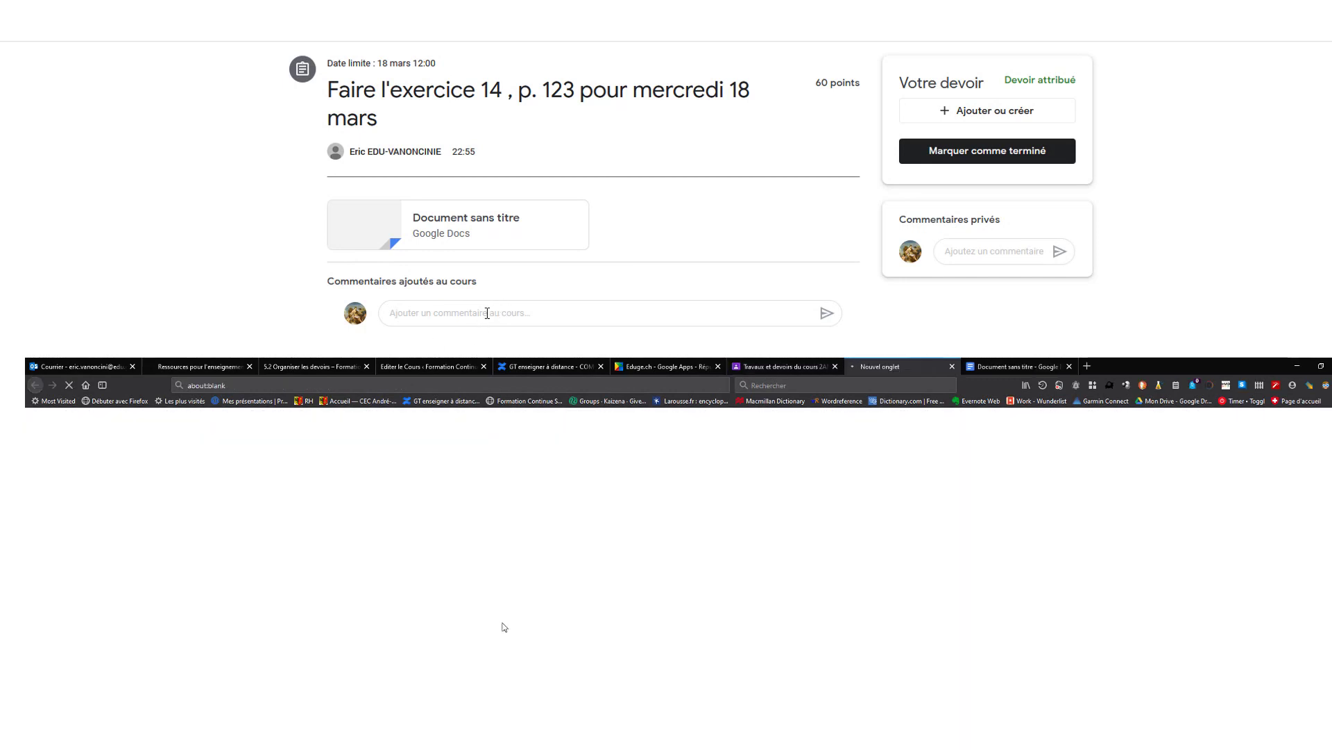
{"action": "left_click", "coordinate": [488, 312]}
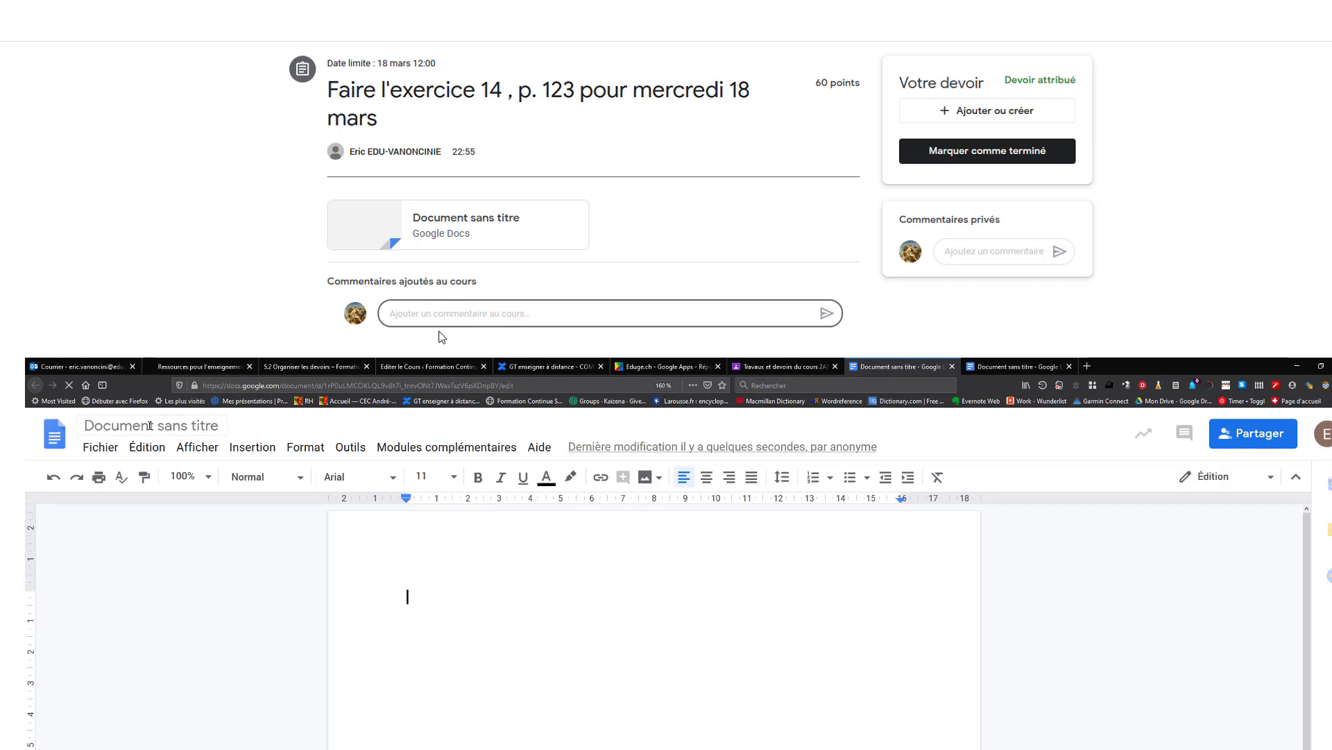
{"action": "left_click", "coordinate": [116, 428]}
{"action": "double_click", "coordinate": [119, 429]}
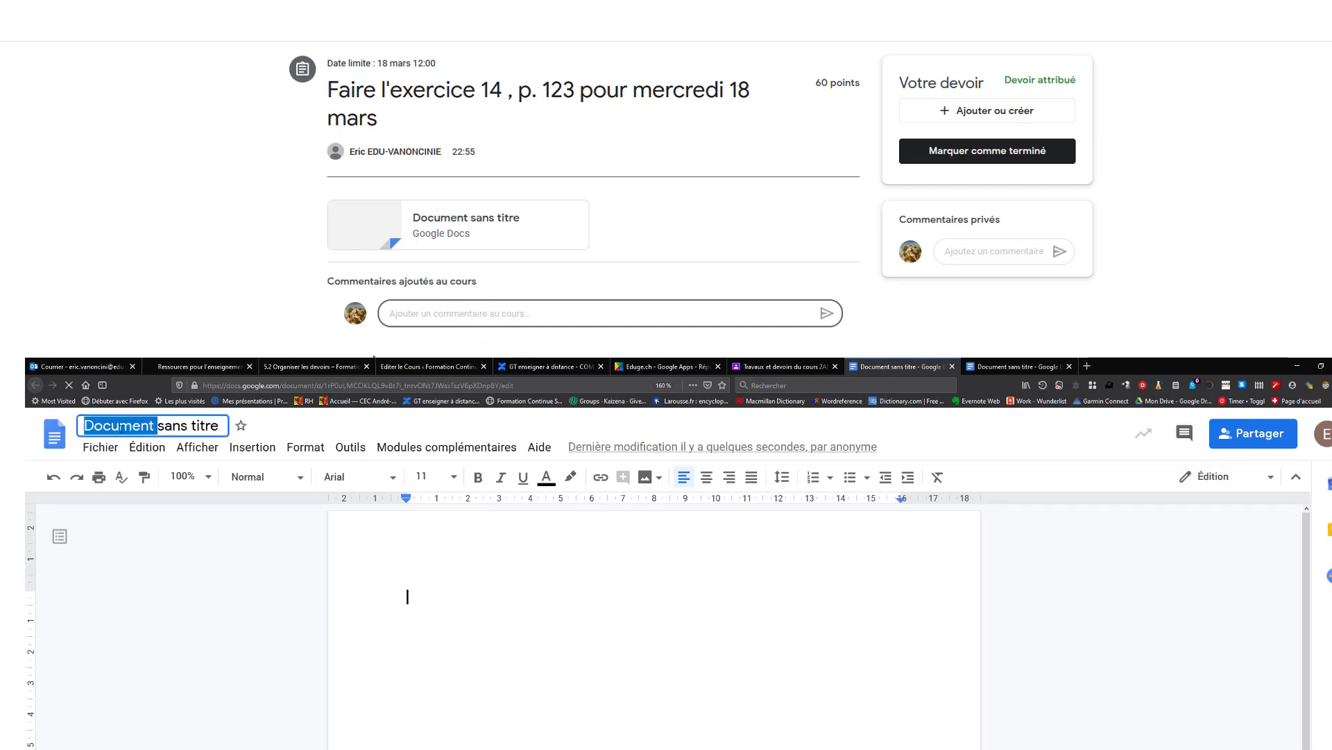
{"action": "triple_click", "coordinate": [120, 428]}
{"action": "type", "text": "D"}
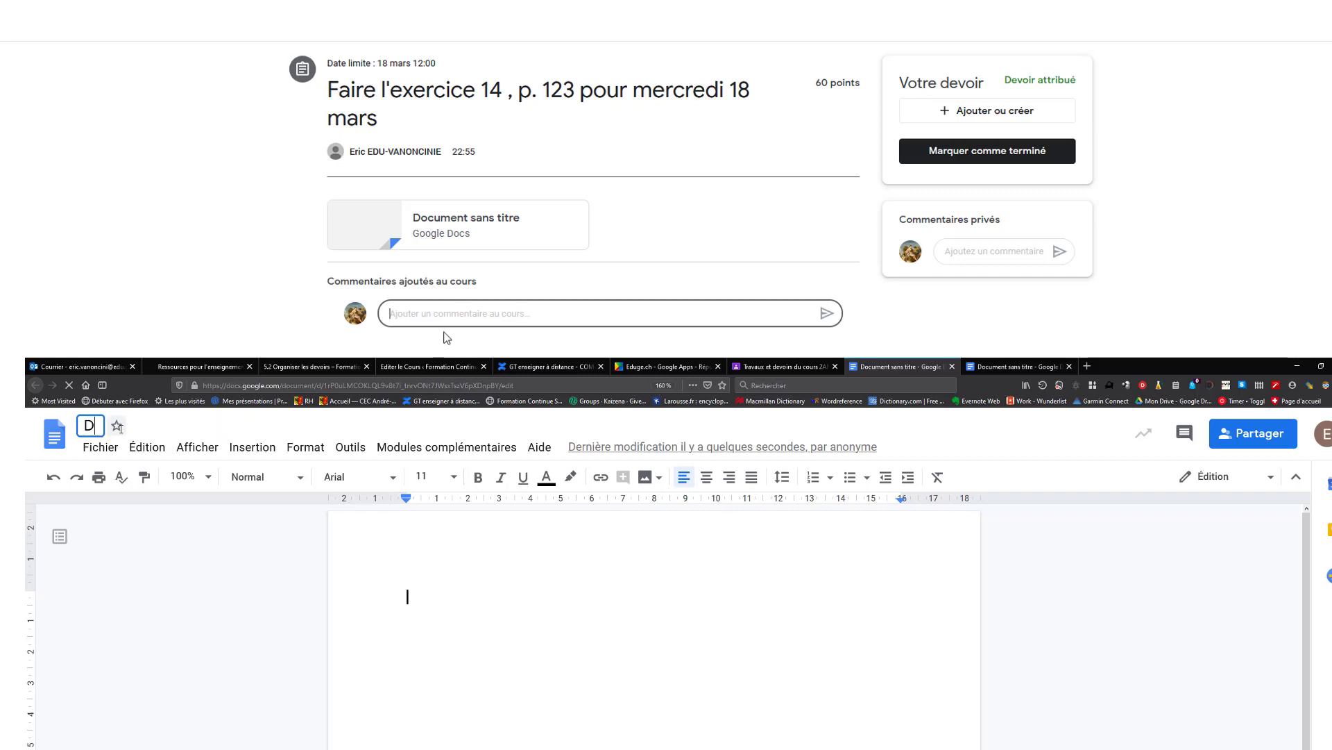
{"action": "type", "text": "issertation"}
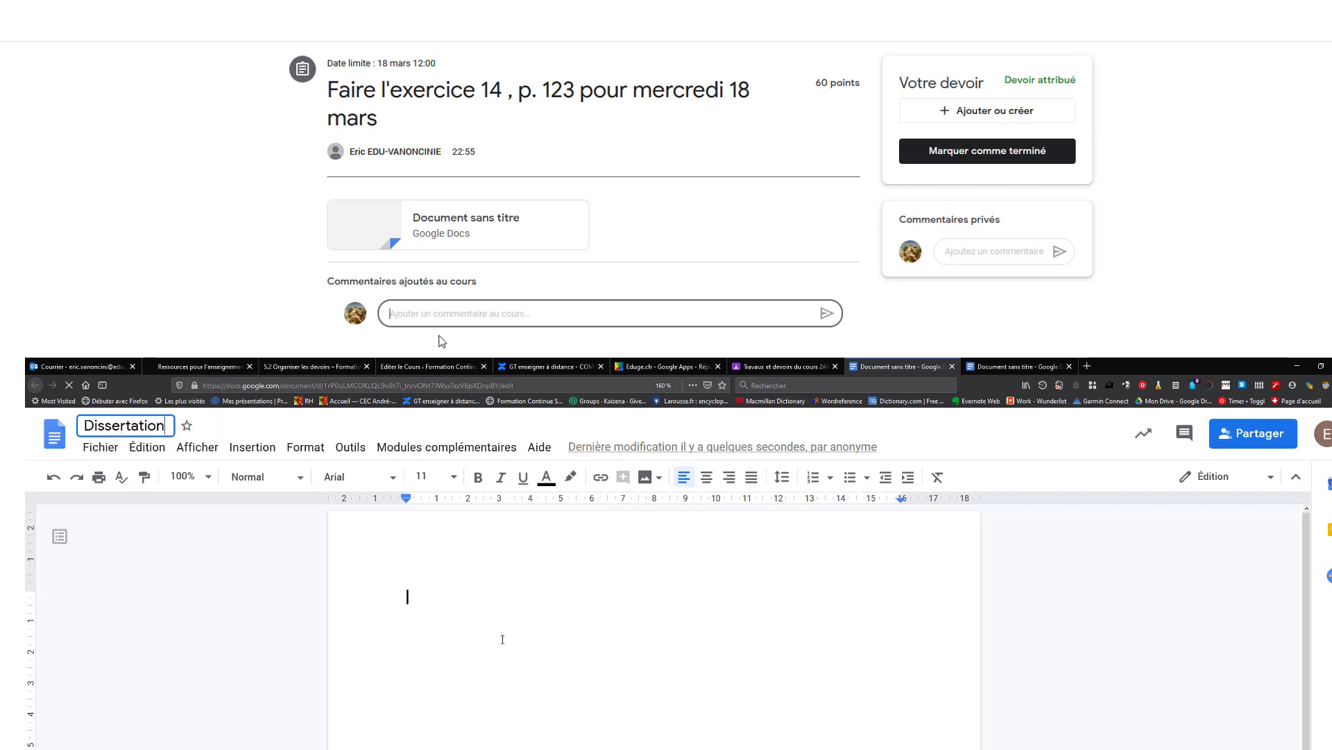
{"action": "key", "text": "Return"}
Write "Ecrivez une dissertation sur le sujet suivant:" in the Dissertation document, followed on a separate line by "Etre ou paraître, faut-il choisir?"
{"action": "left_click", "coordinate": [1008, 255]}
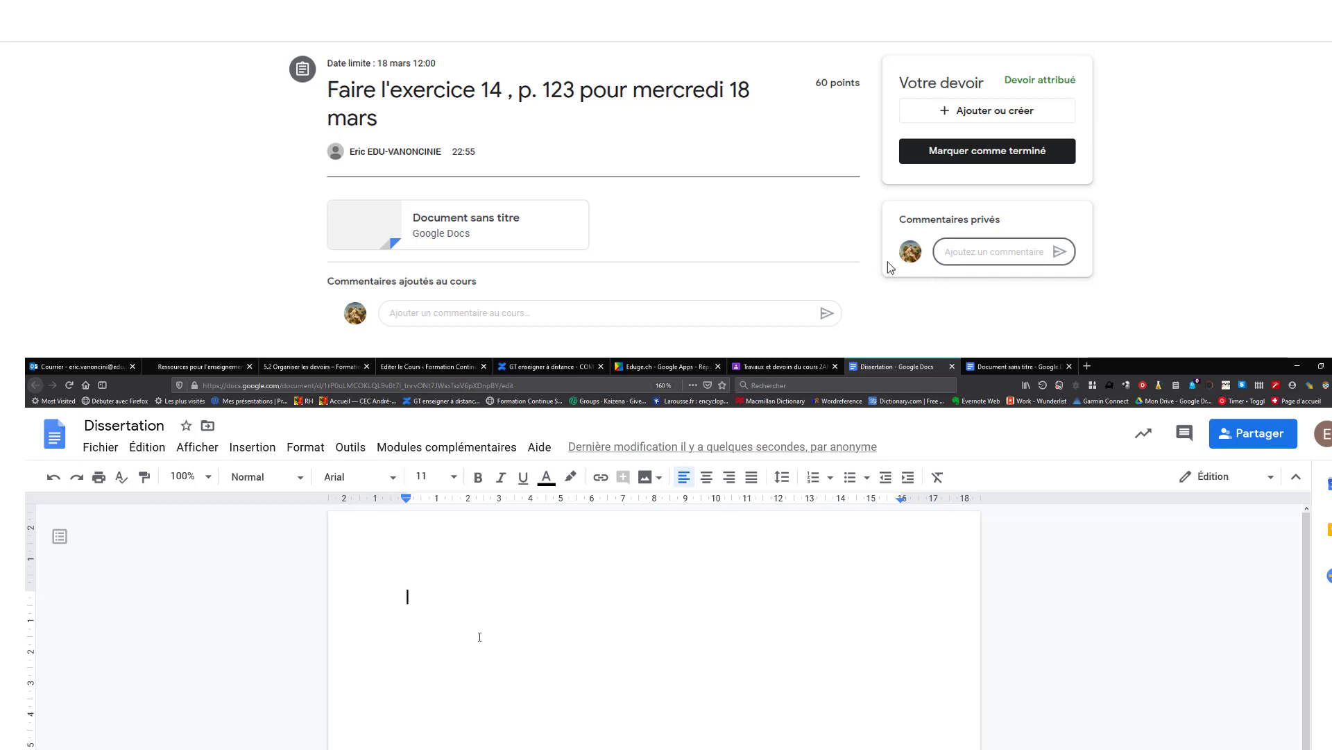
{"action": "type", "text": "Ecriv"}
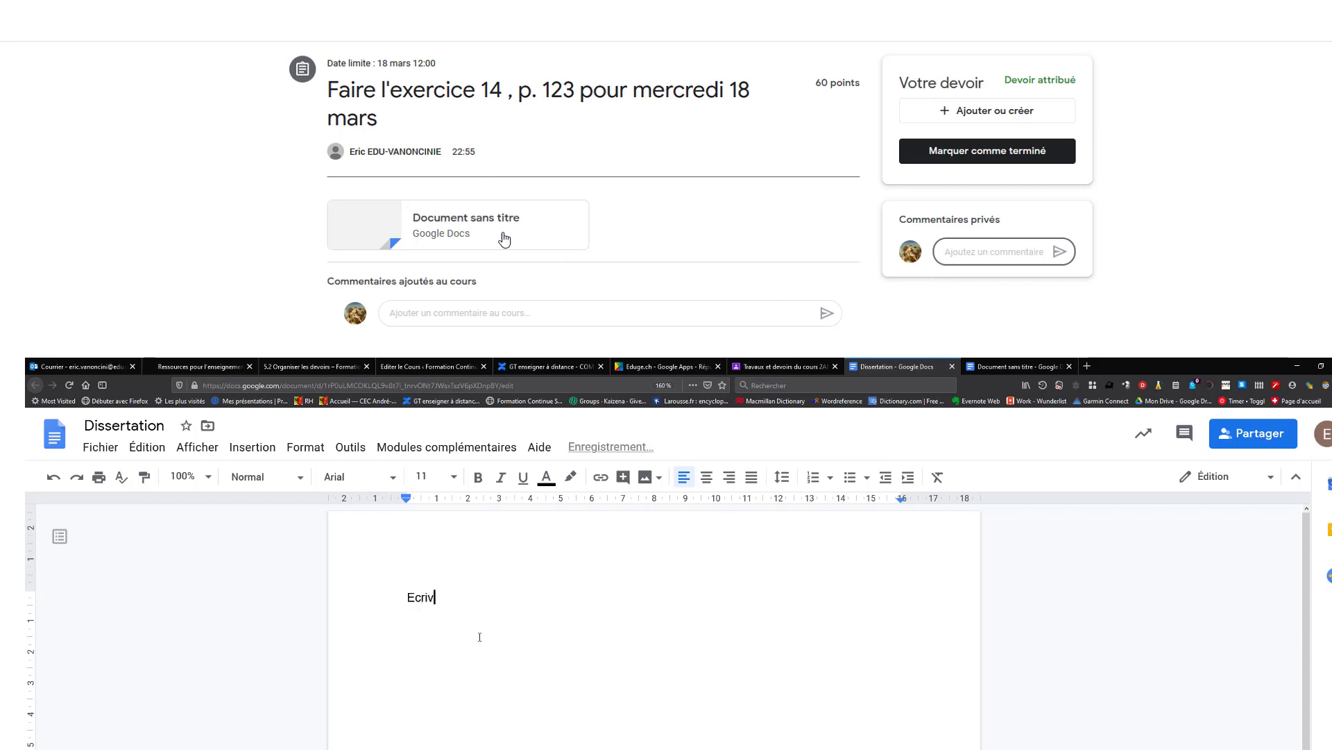
{"action": "type", "text": "ez une dissertation sur le sujet"}
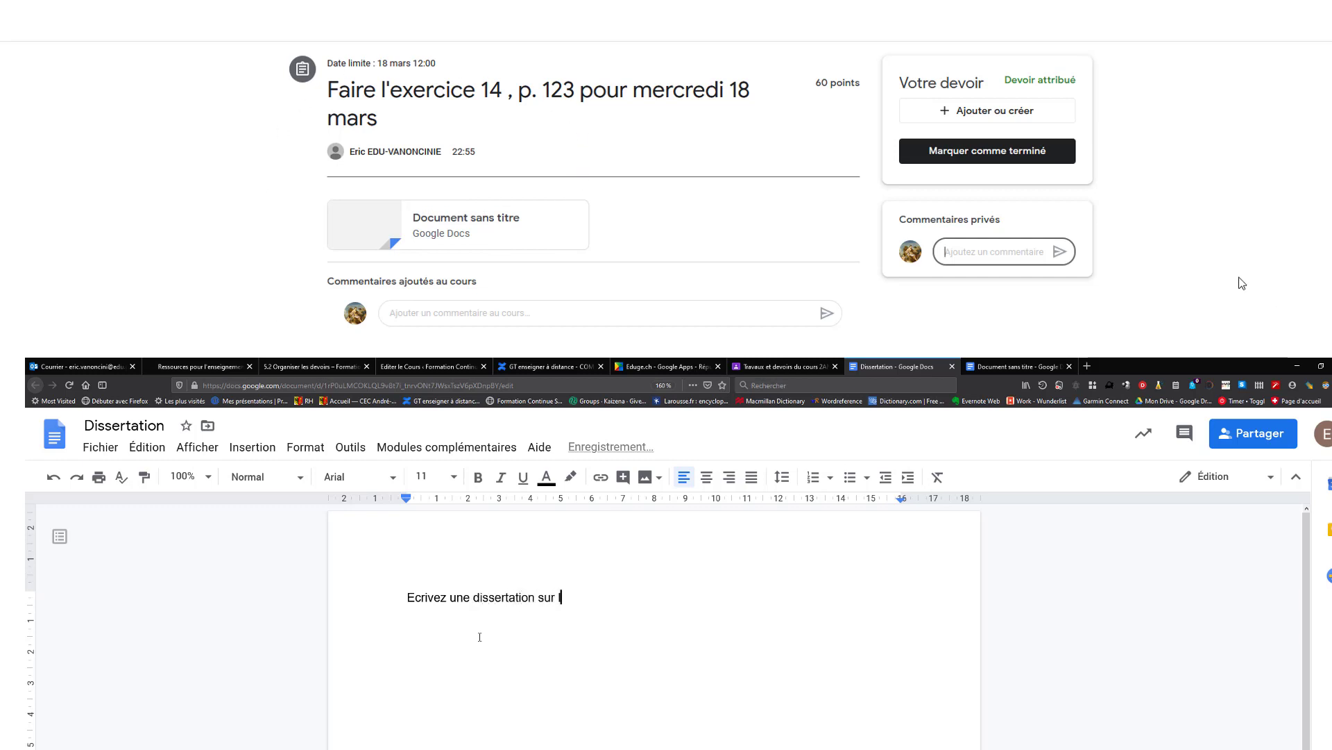
{"action": "type", "text": " suivant:"}
{"action": "key", "text": "Return"}
{"action": "type", "text": "Etre ou para"}
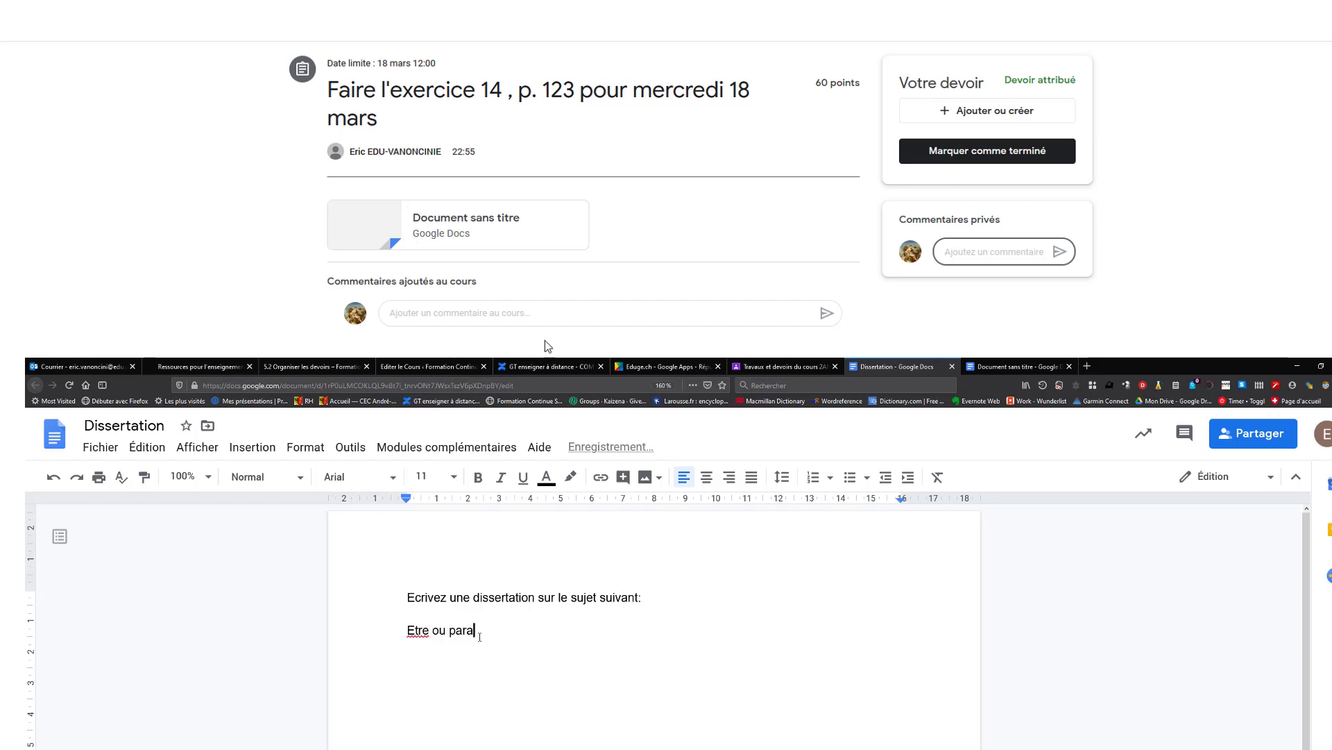
{"action": "type", "text": "îter,"}
{"action": "key", "text": "BackSpace"}
{"action": "type", "text": "re, faut-il choisir?"}
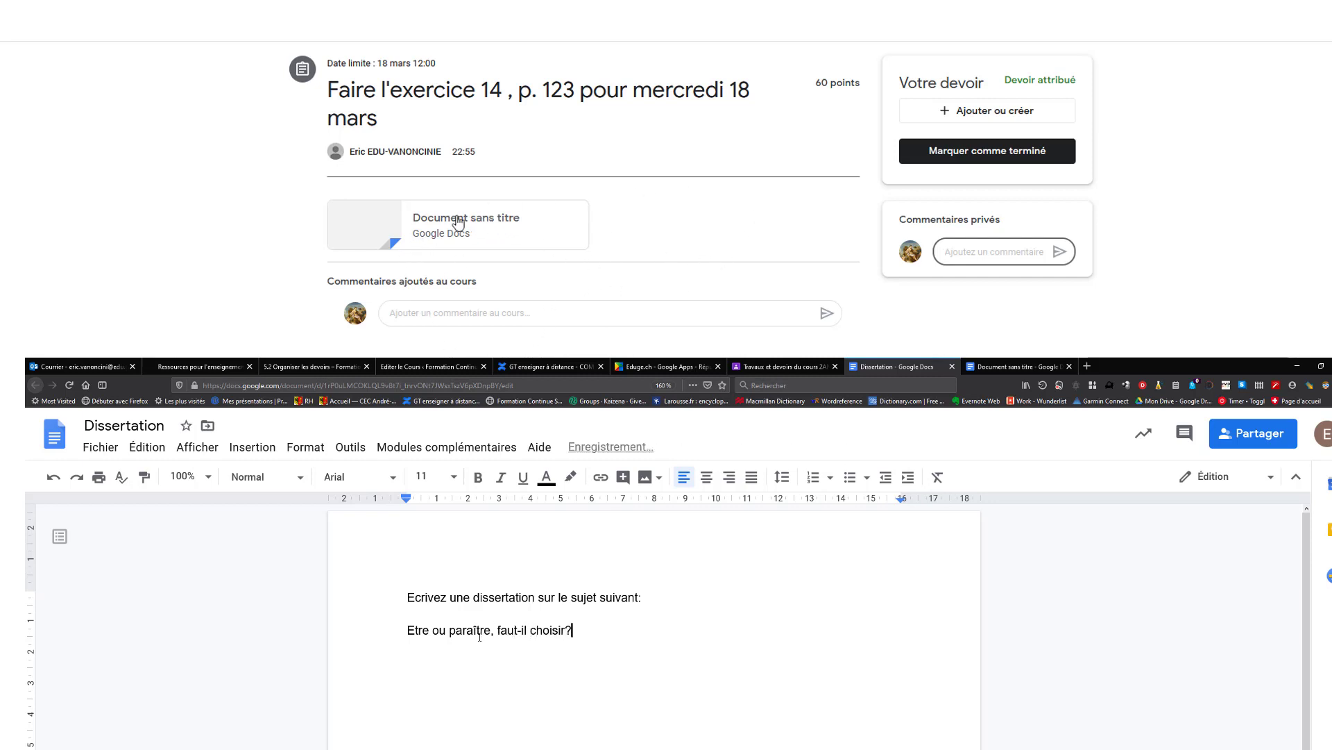
{"action": "key", "text": "Return"}
{"action": "key", "text": "Return"}
Open the assignment's "Document sans titre" as the student and write "Je pense qu'il fait beau aujourd'hui." in it
{"action": "left_click", "coordinate": [465, 228]}
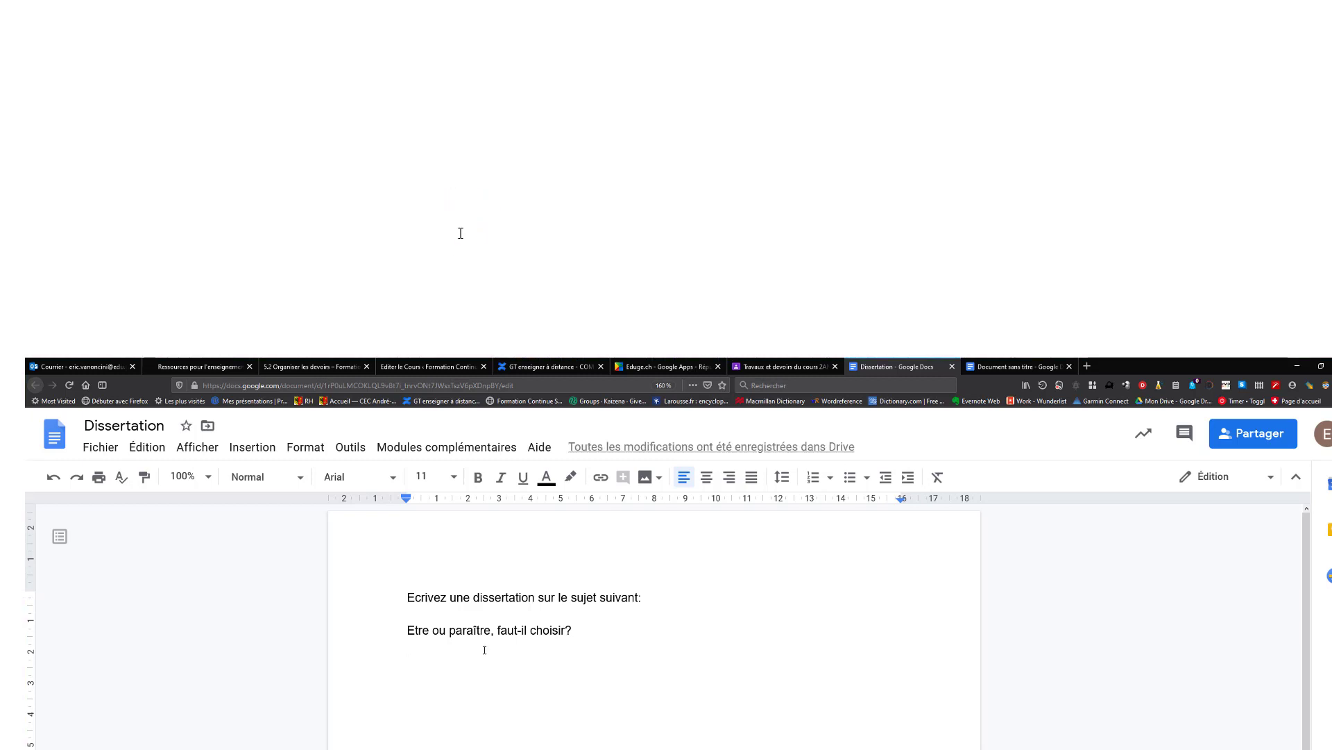
{"action": "left_click", "coordinate": [461, 233]}
{"action": "type", "text": "Je pense qu'il fait beau aujourd'hui"}
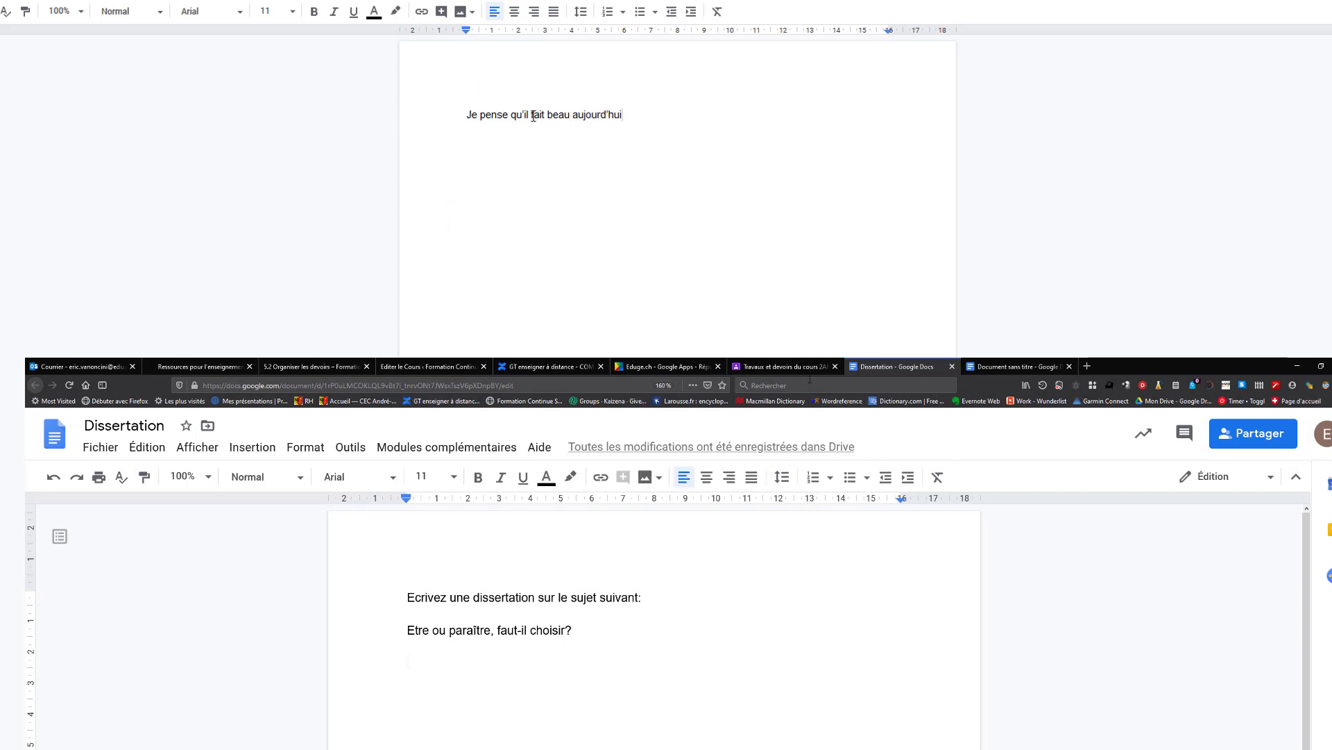
{"action": "left_click", "coordinate": [784, 366]}
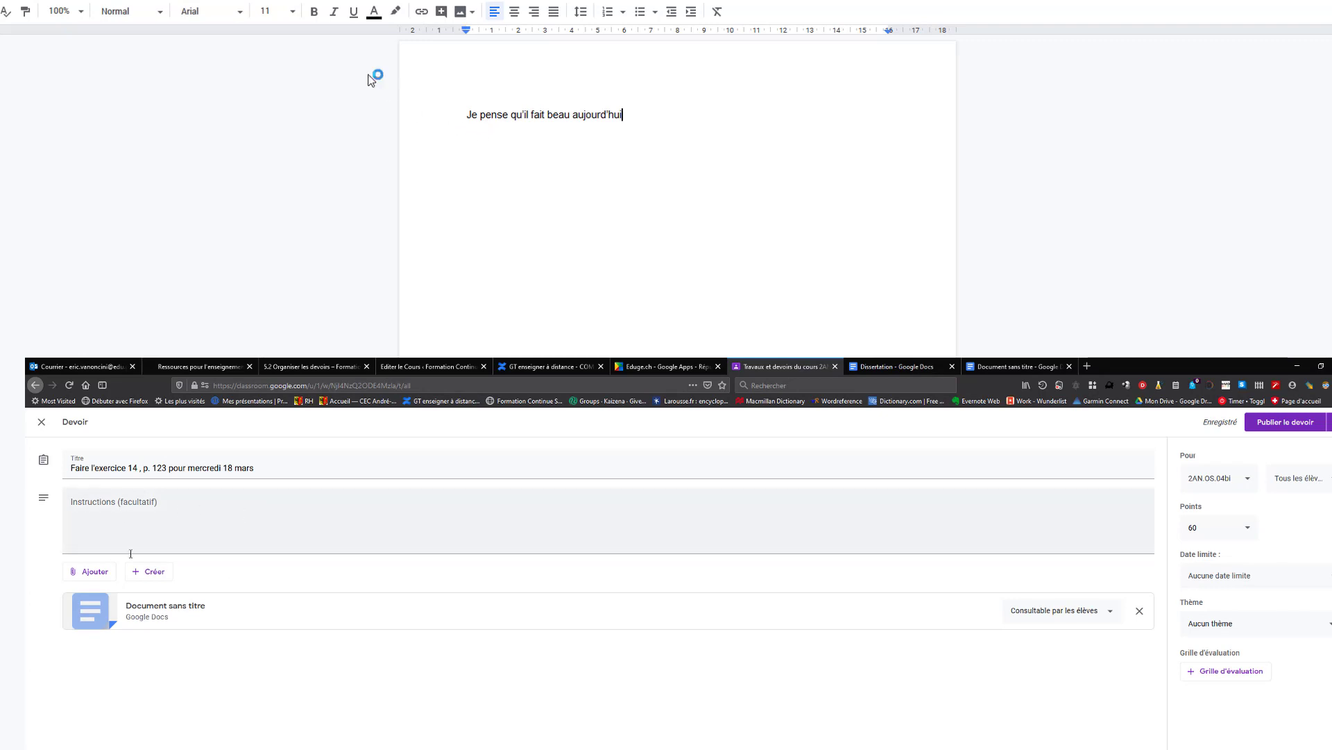
{"action": "left_click", "coordinate": [1109, 611]}
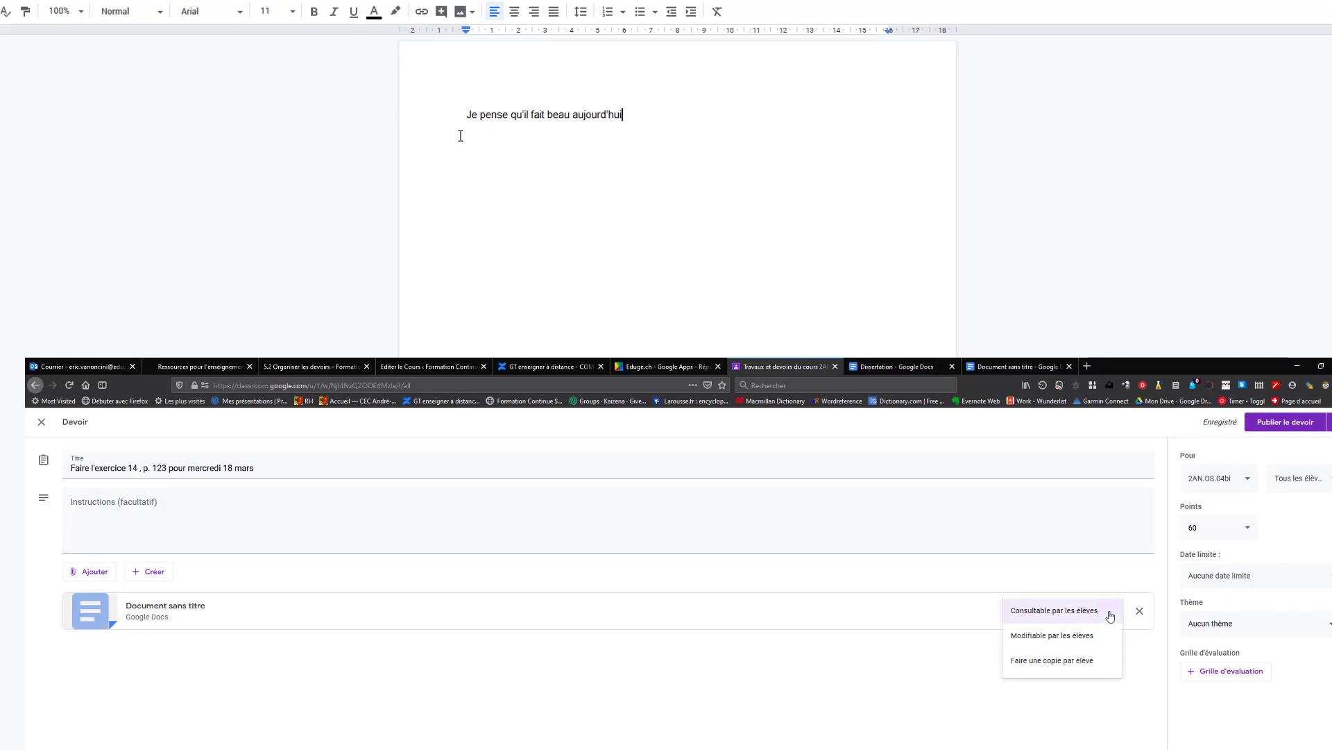
{"action": "type", "text": "."}
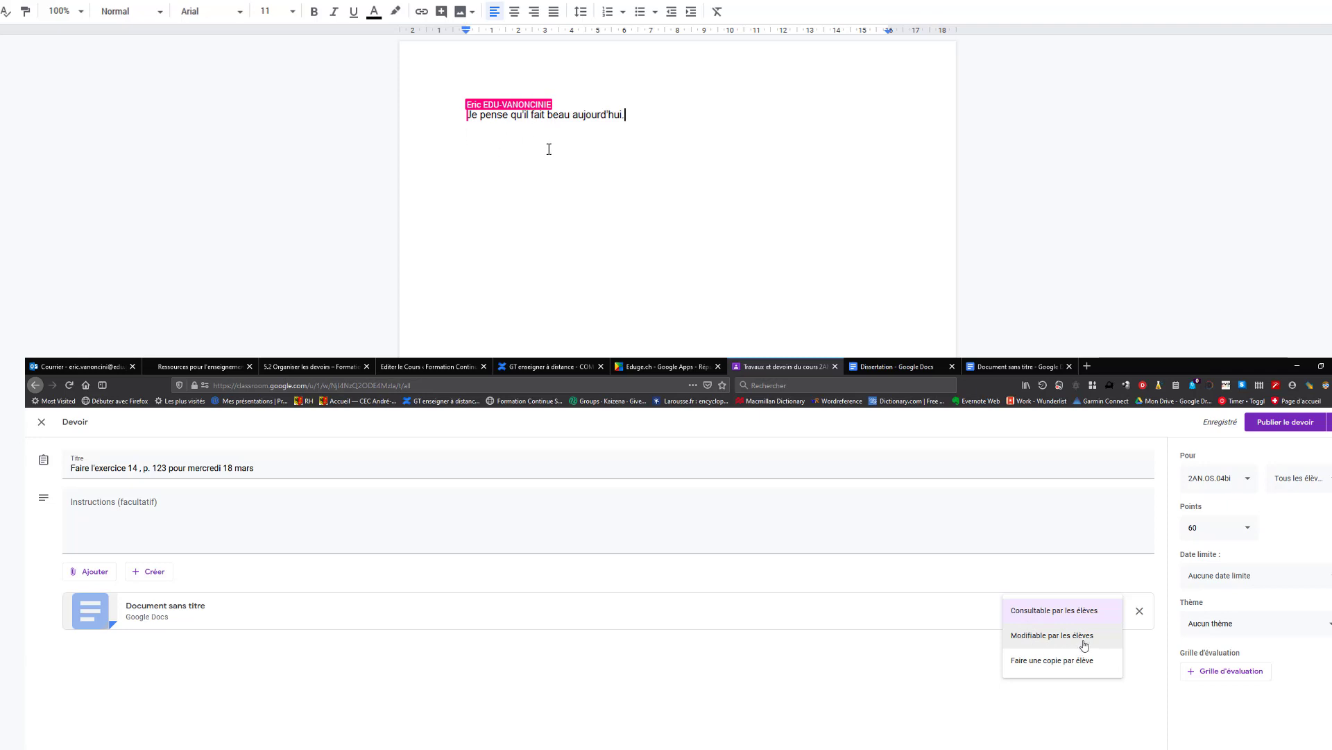
Set the student access of the draft's attached document to "Faire une copie par élève" on the teacher's assignment form
{"action": "left_click", "coordinate": [896, 366]}
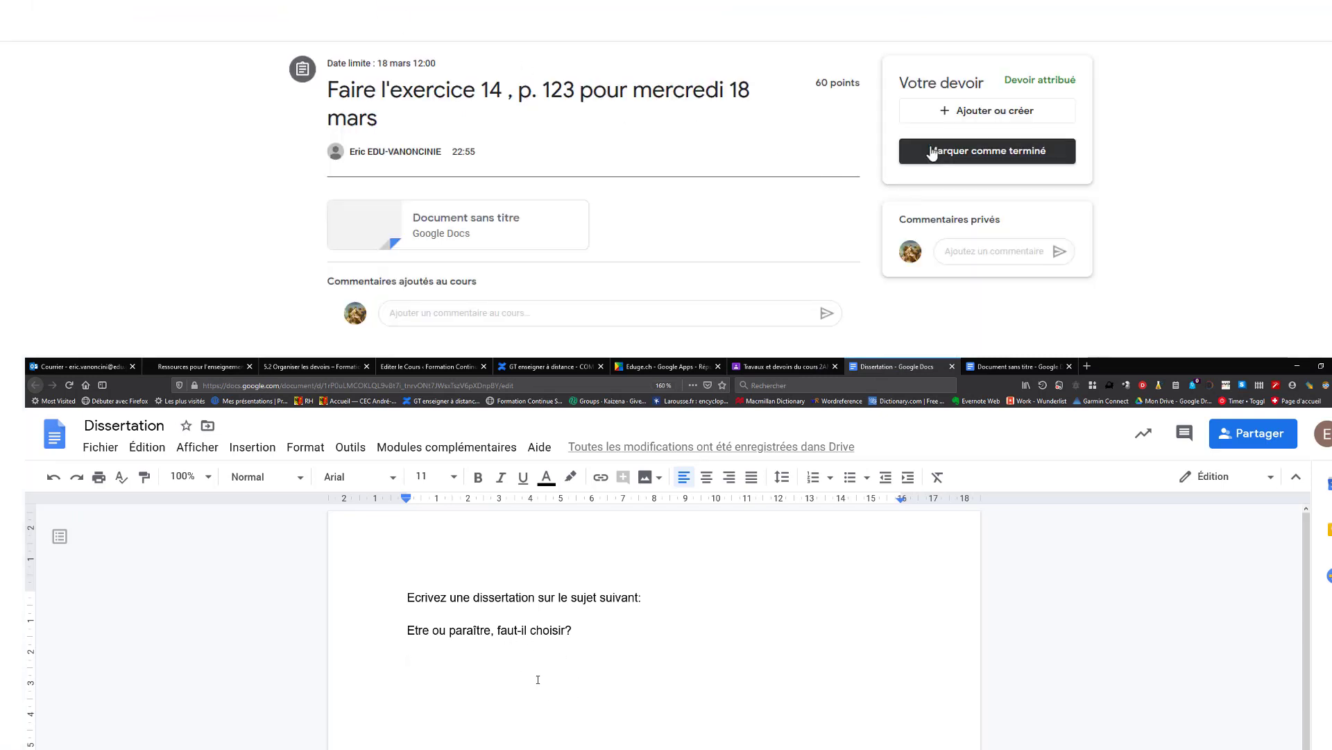
{"action": "left_click", "coordinate": [1004, 115]}
{"action": "left_click", "coordinate": [764, 371]}
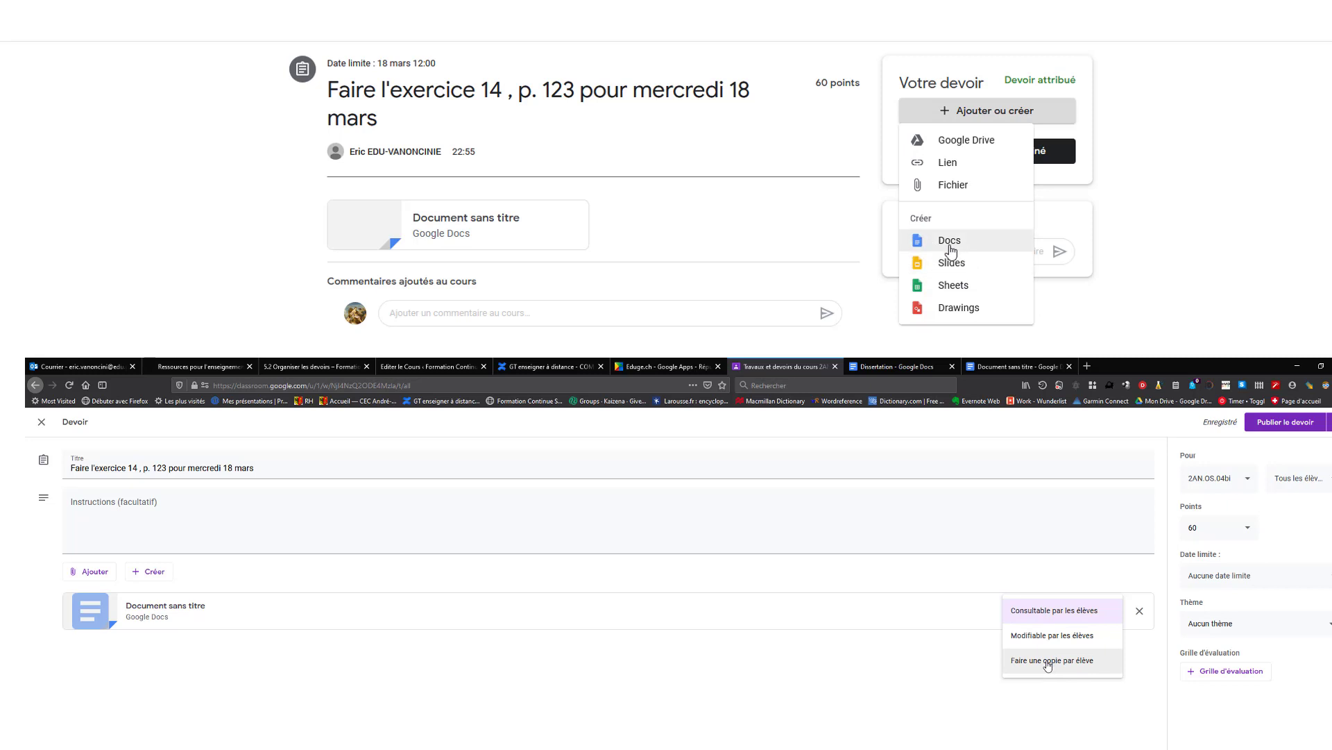
{"action": "left_click", "coordinate": [1048, 661]}
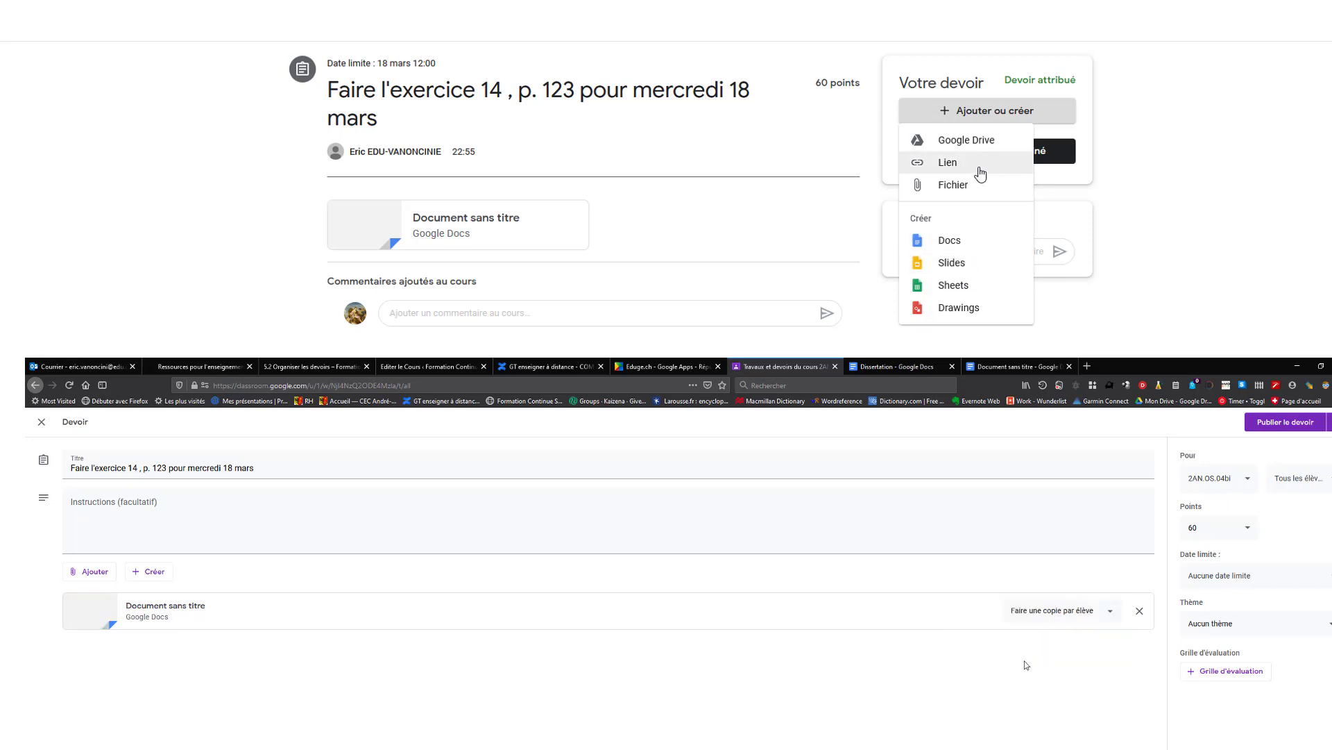
Create a new Google Docs file in the student's own work for the assignment and write "2+2=4" in it
{"action": "left_click", "coordinate": [978, 248]}
{"action": "left_click", "coordinate": [871, 367]}
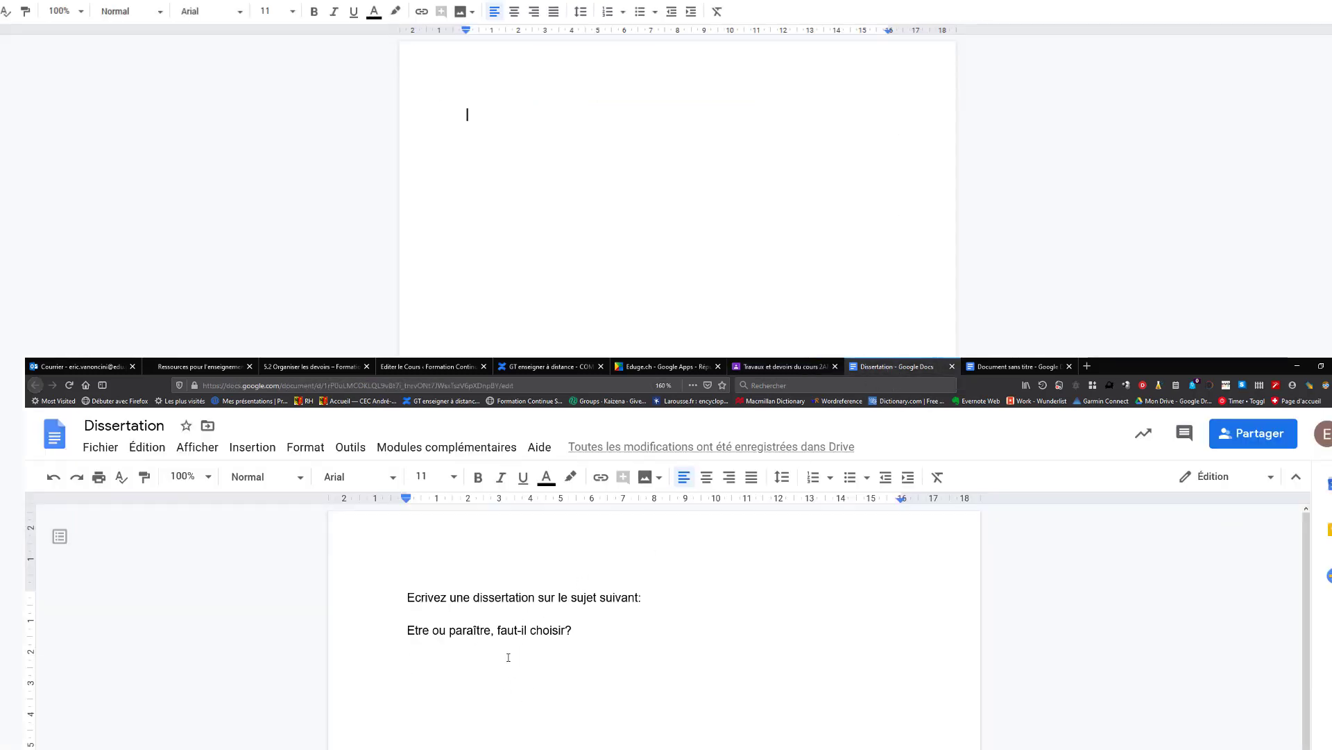
{"action": "type", "text": "2+2=4"}
Close the student's document, dismiss the submission tip on the assignment page, and hand in the student's work
{"action": "left_click", "coordinate": [763, 414]}
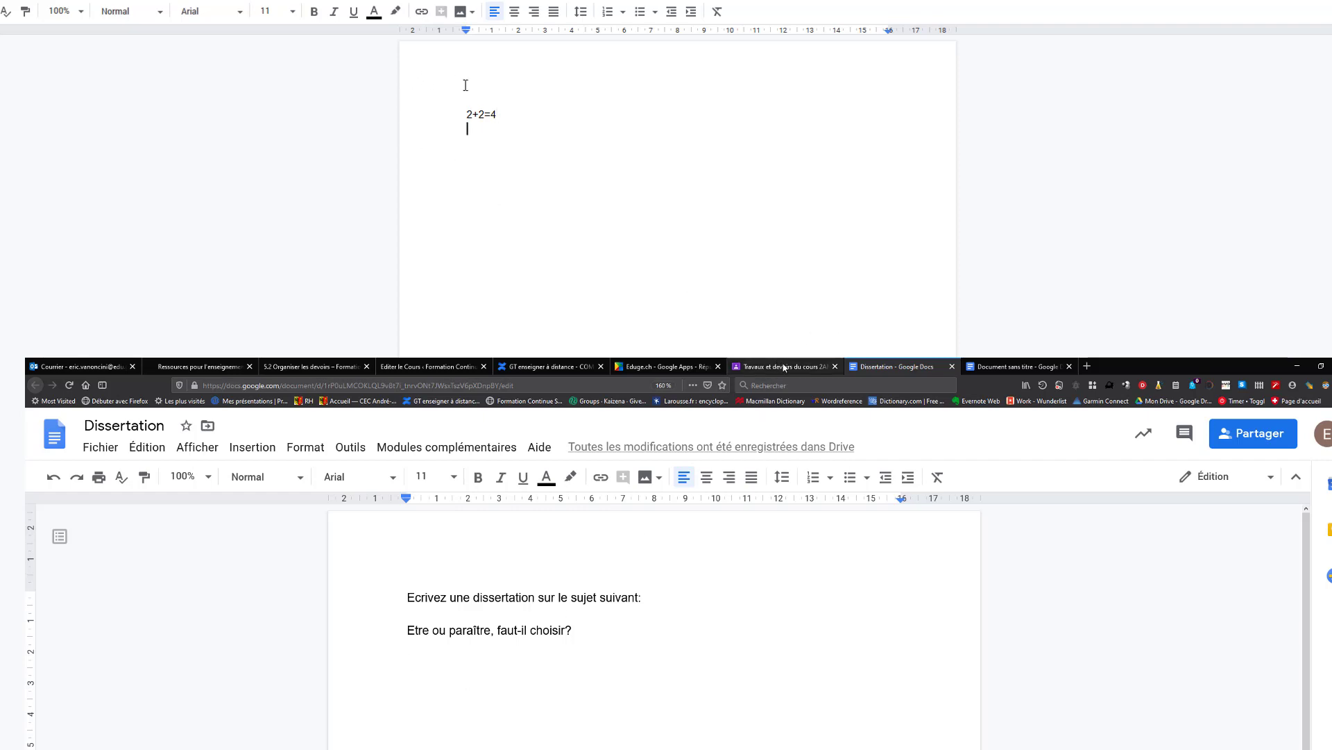
{"action": "left_click", "coordinate": [784, 368]}
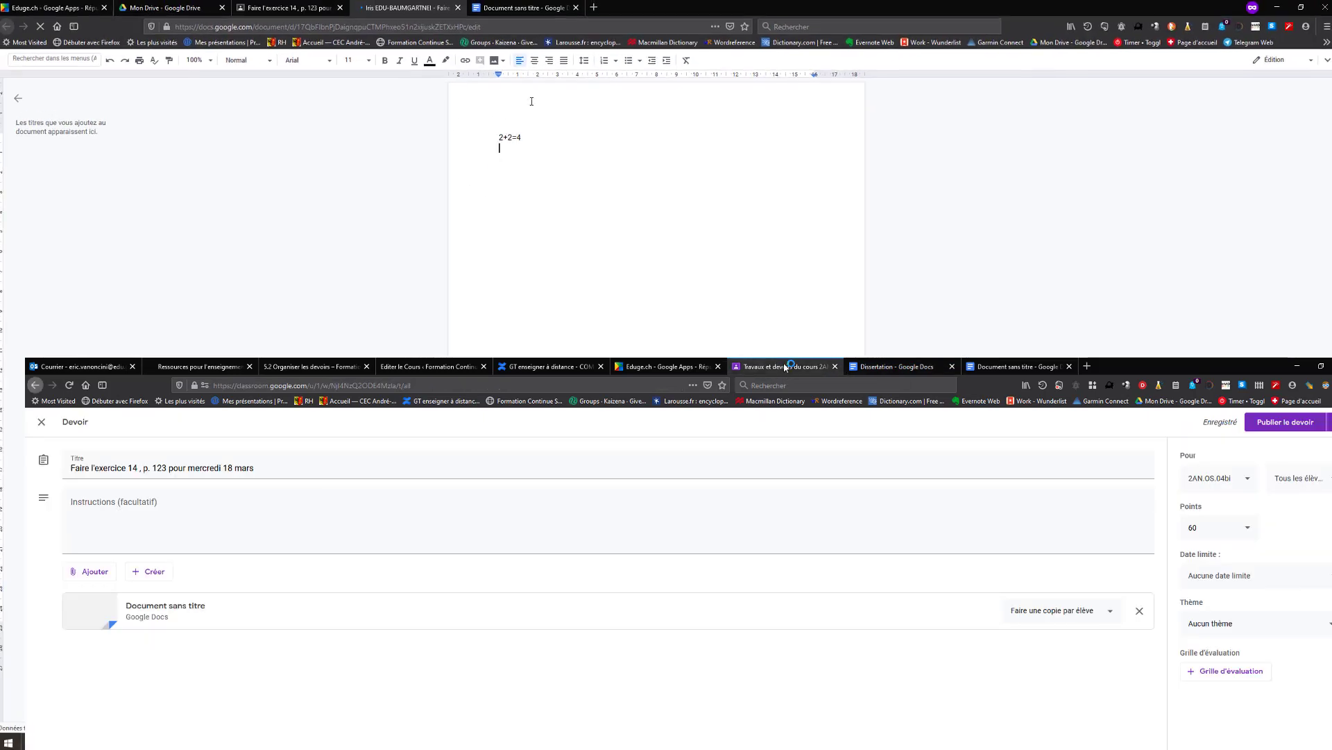
{"action": "left_click", "coordinate": [459, 9]}
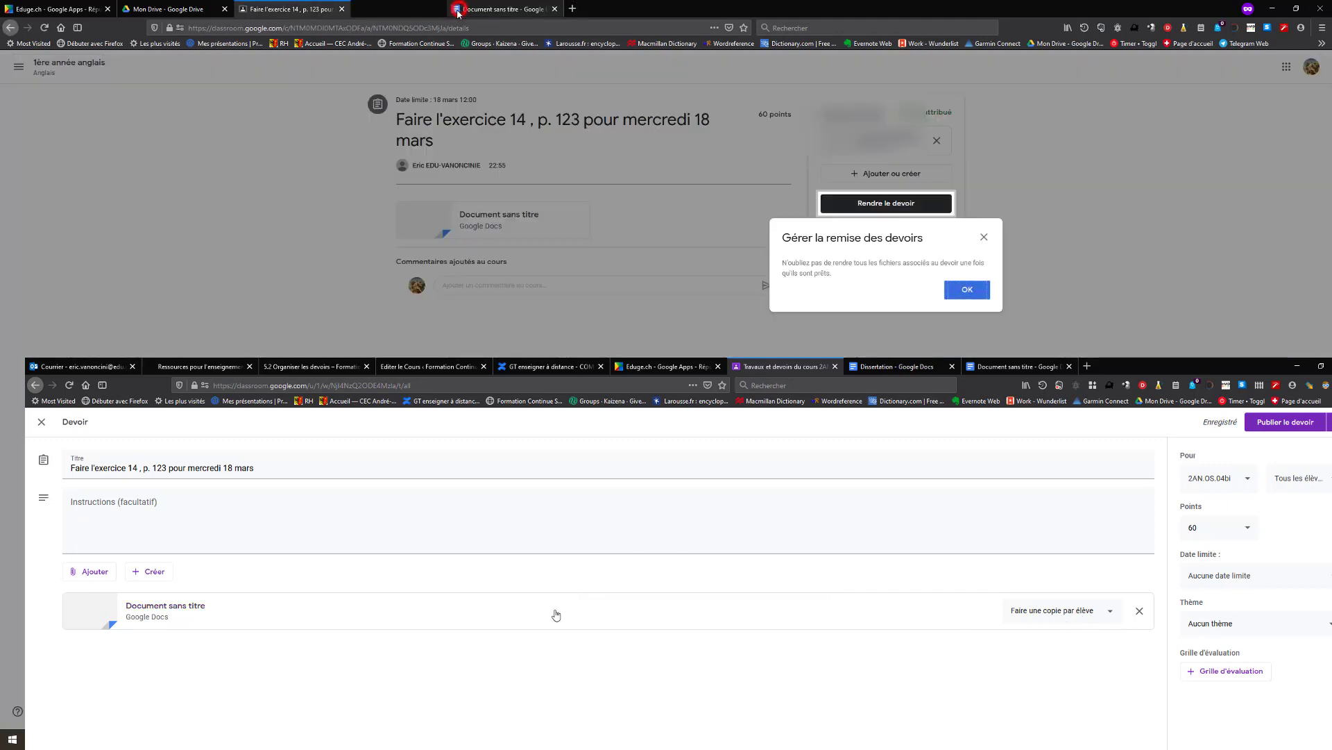
{"action": "left_click", "coordinate": [975, 237]}
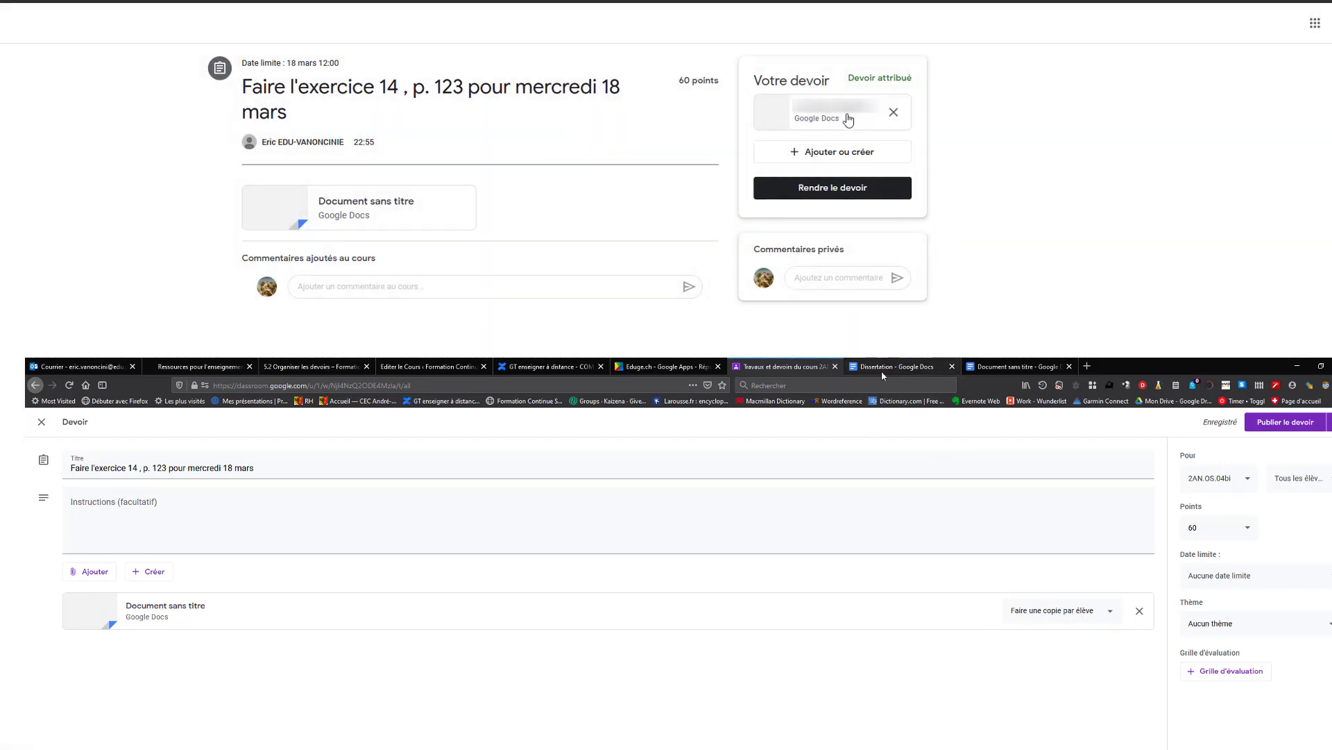
{"action": "left_click", "coordinate": [844, 193]}
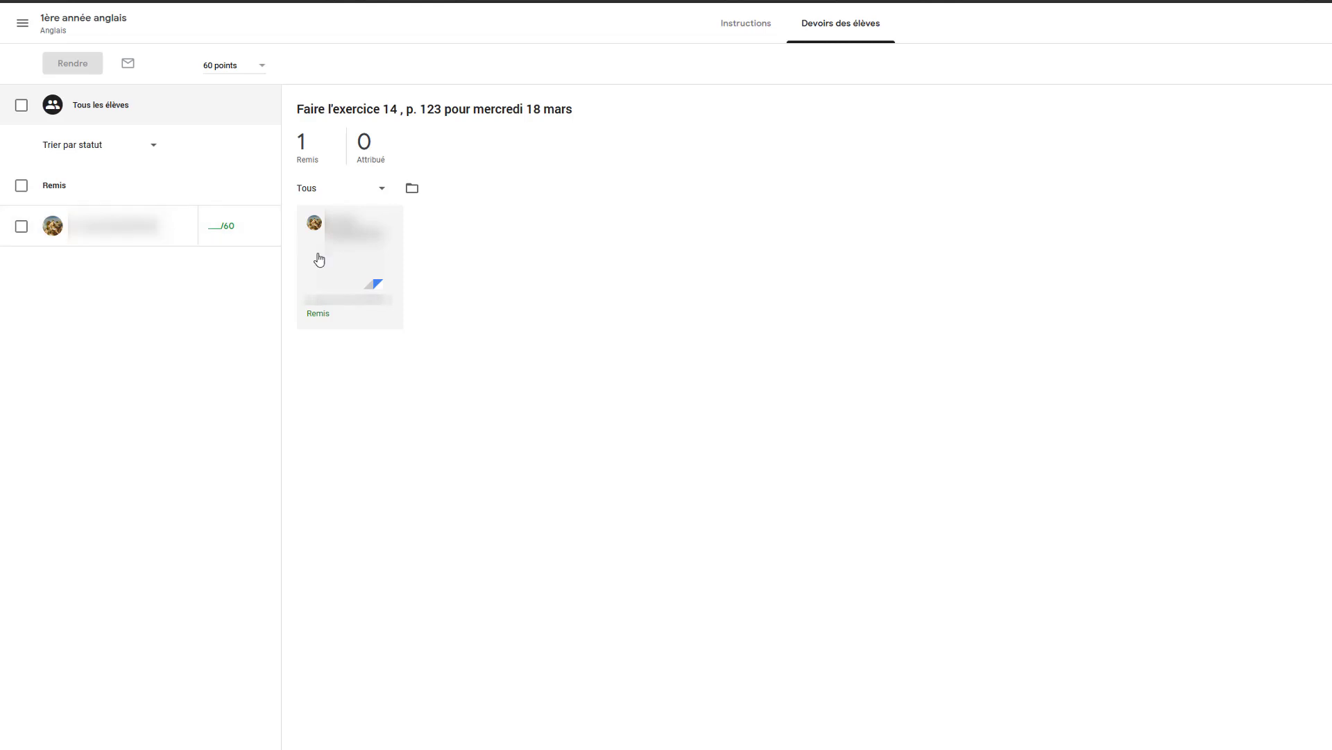
Open the student's submitted document as the teacher, give it a grade of 60, and publish the private comment "bravo!"
{"action": "left_click", "coordinate": [364, 276]}
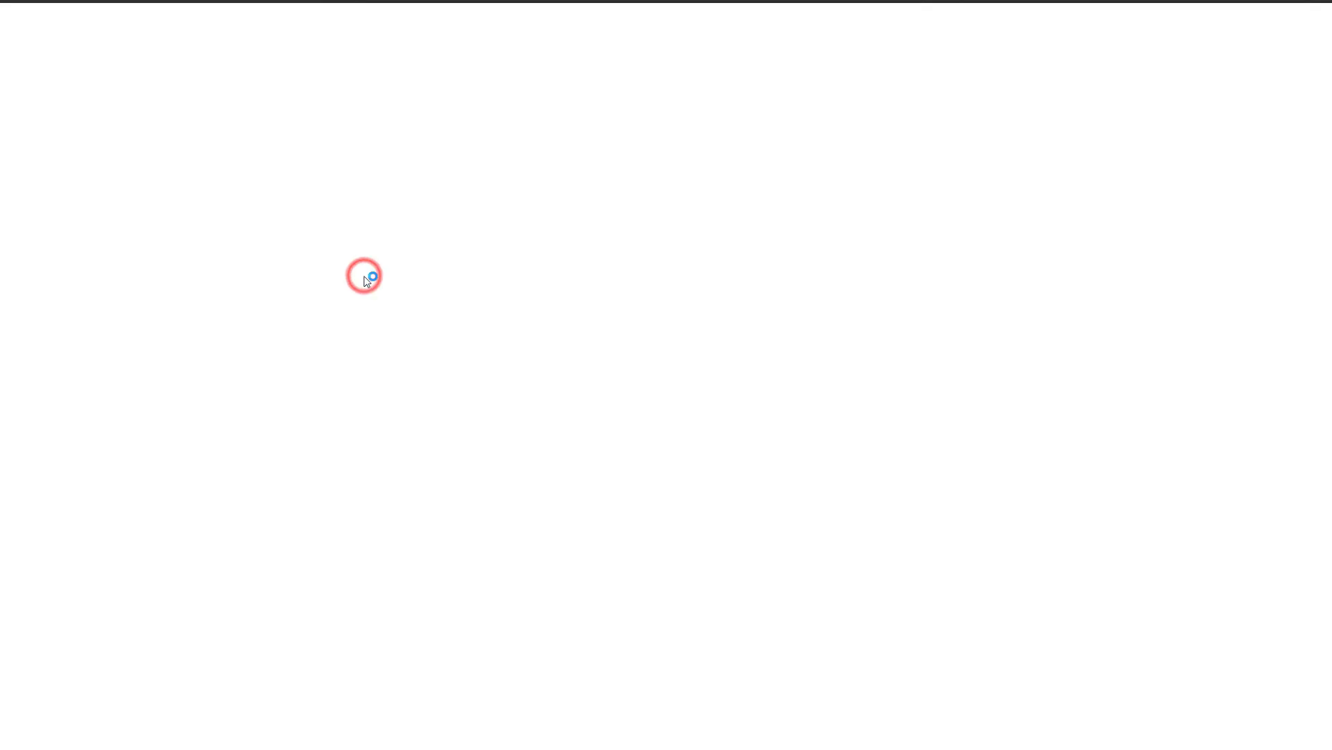
{"action": "left_click", "coordinate": [554, 188]}
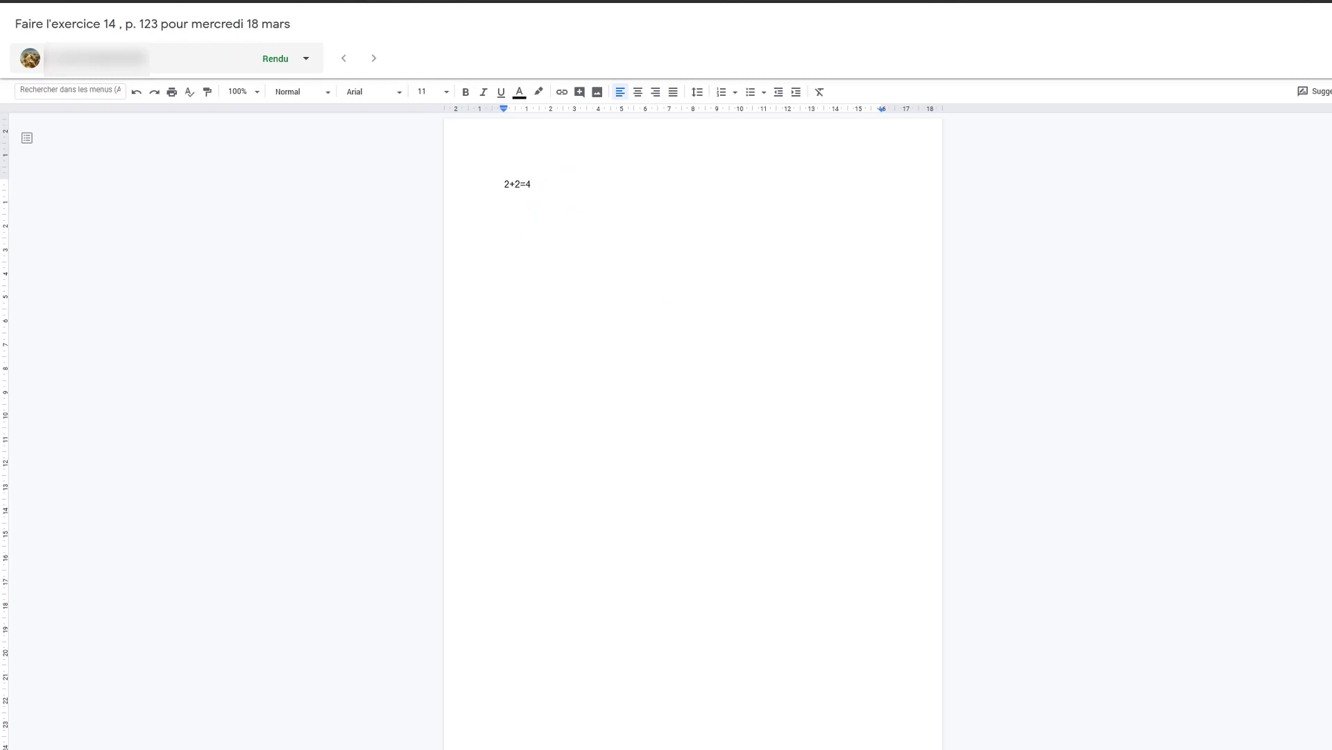
{"action": "left_click", "coordinate": [1221, 267]}
{"action": "type", "text": "bravo!"}
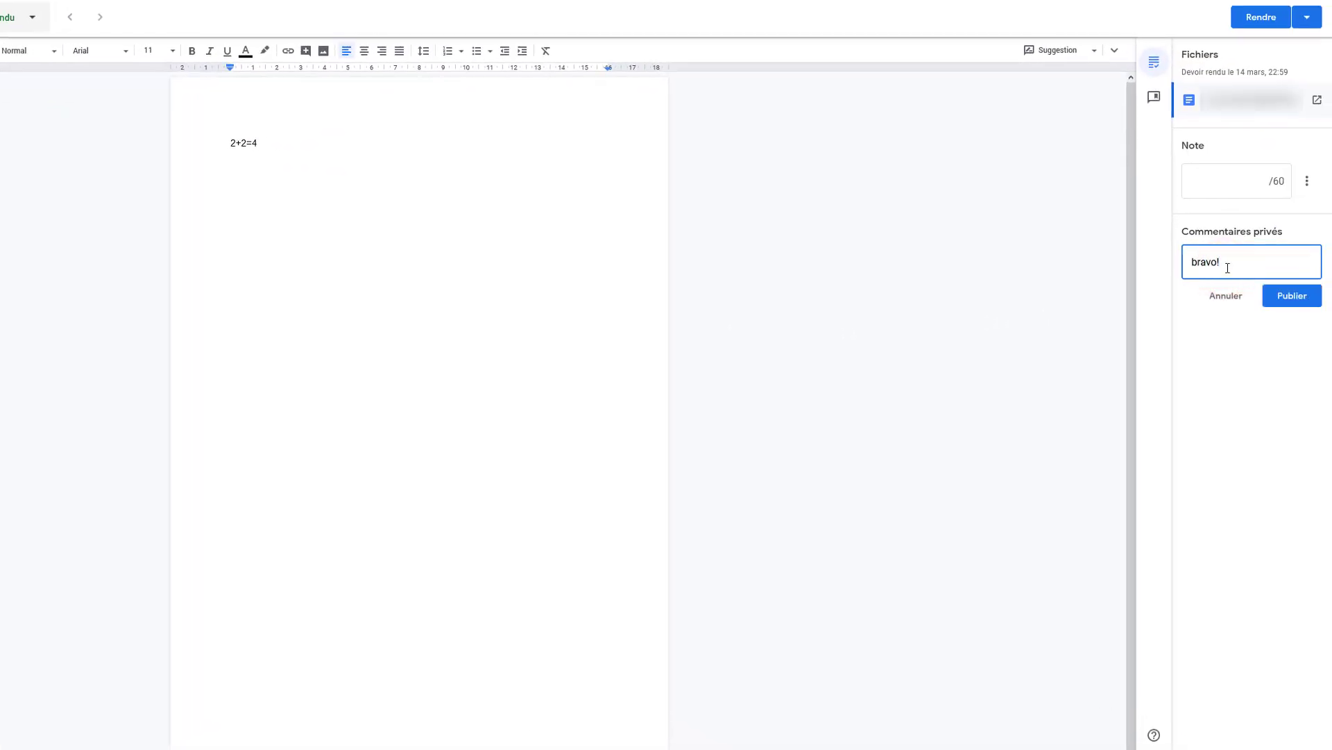
{"action": "left_click", "coordinate": [1240, 179]}
{"action": "type", "text": "60"}
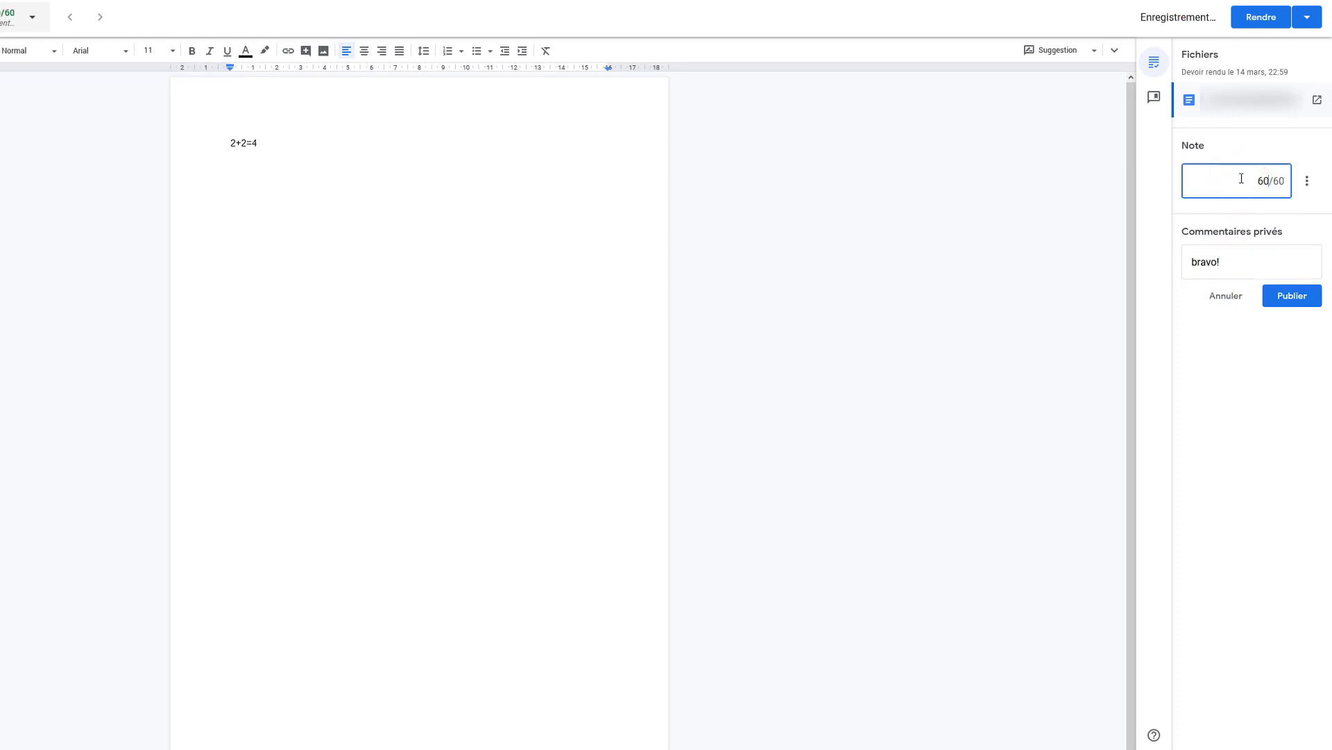
{"action": "left_click", "coordinate": [1287, 297]}
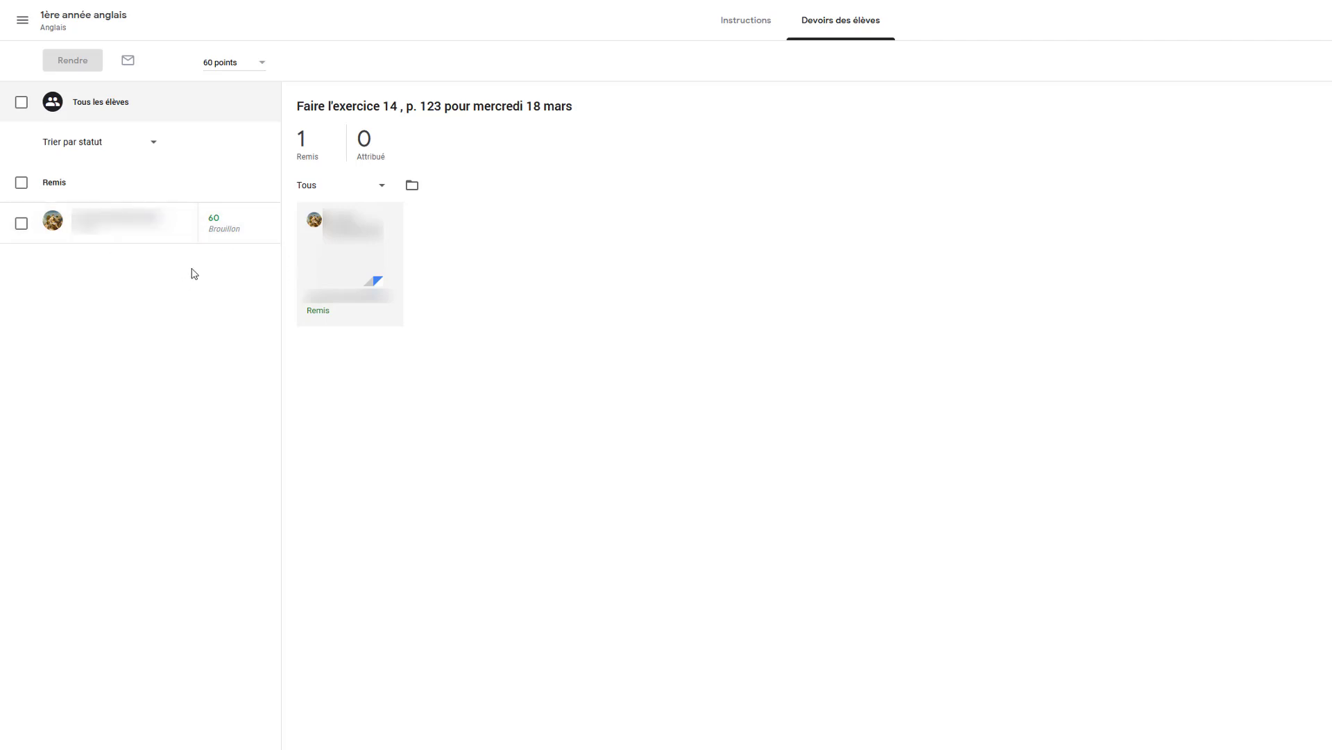
Return the graded work with its mark of 60 to the student who handed it in
{"action": "left_click", "coordinate": [22, 223]}
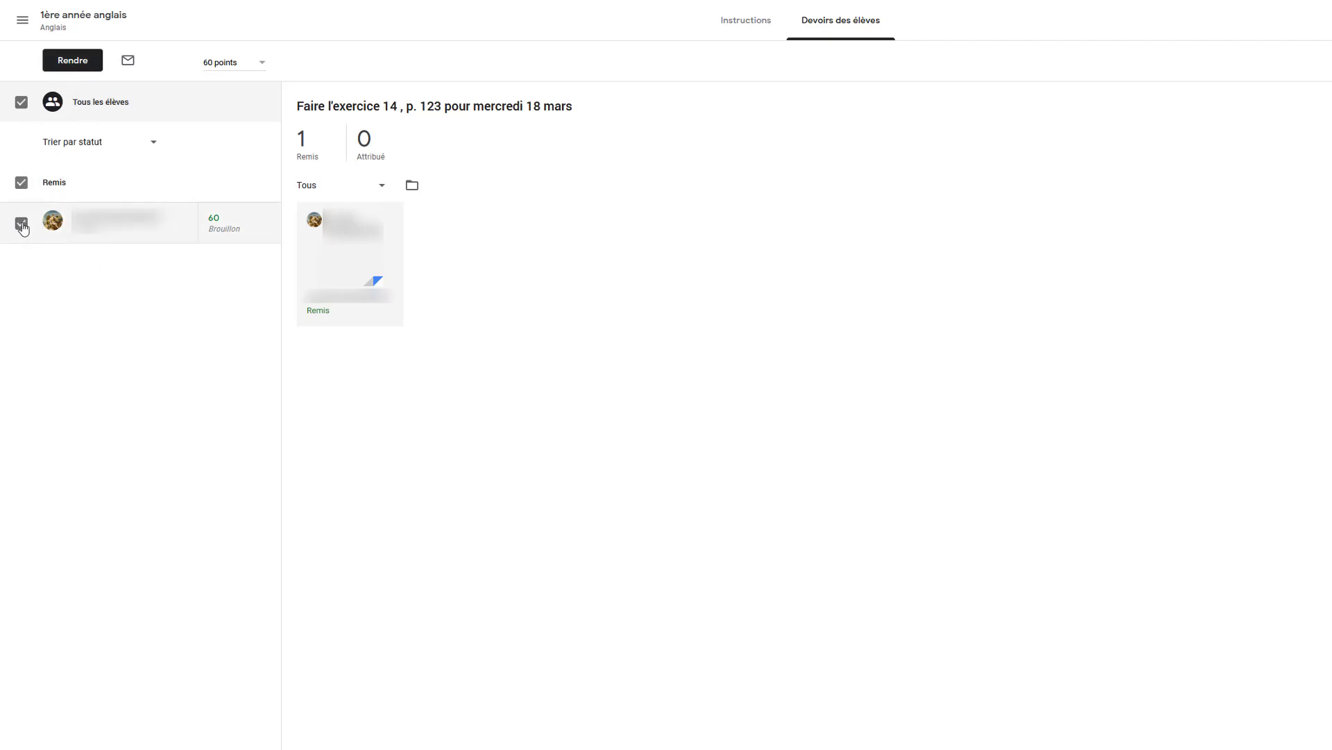
{"action": "left_click", "coordinate": [80, 60]}
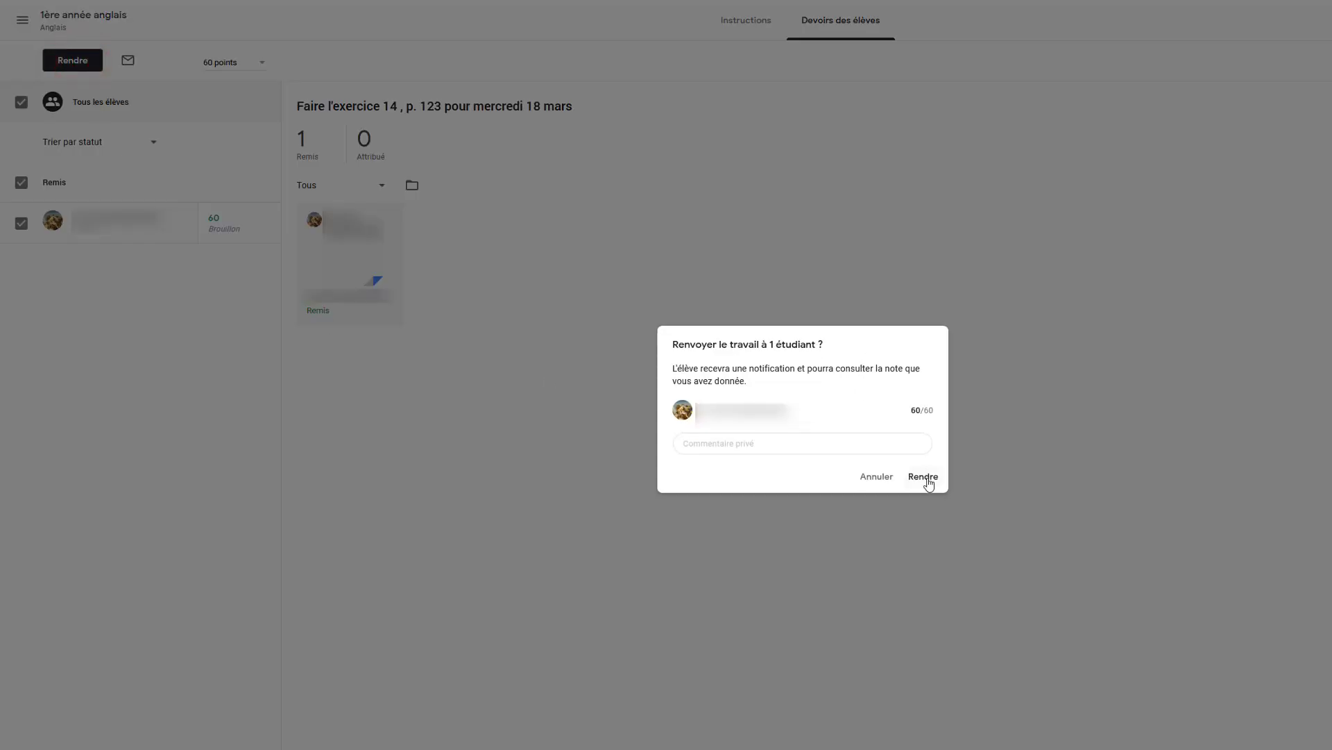
{"action": "left_click", "coordinate": [923, 478]}
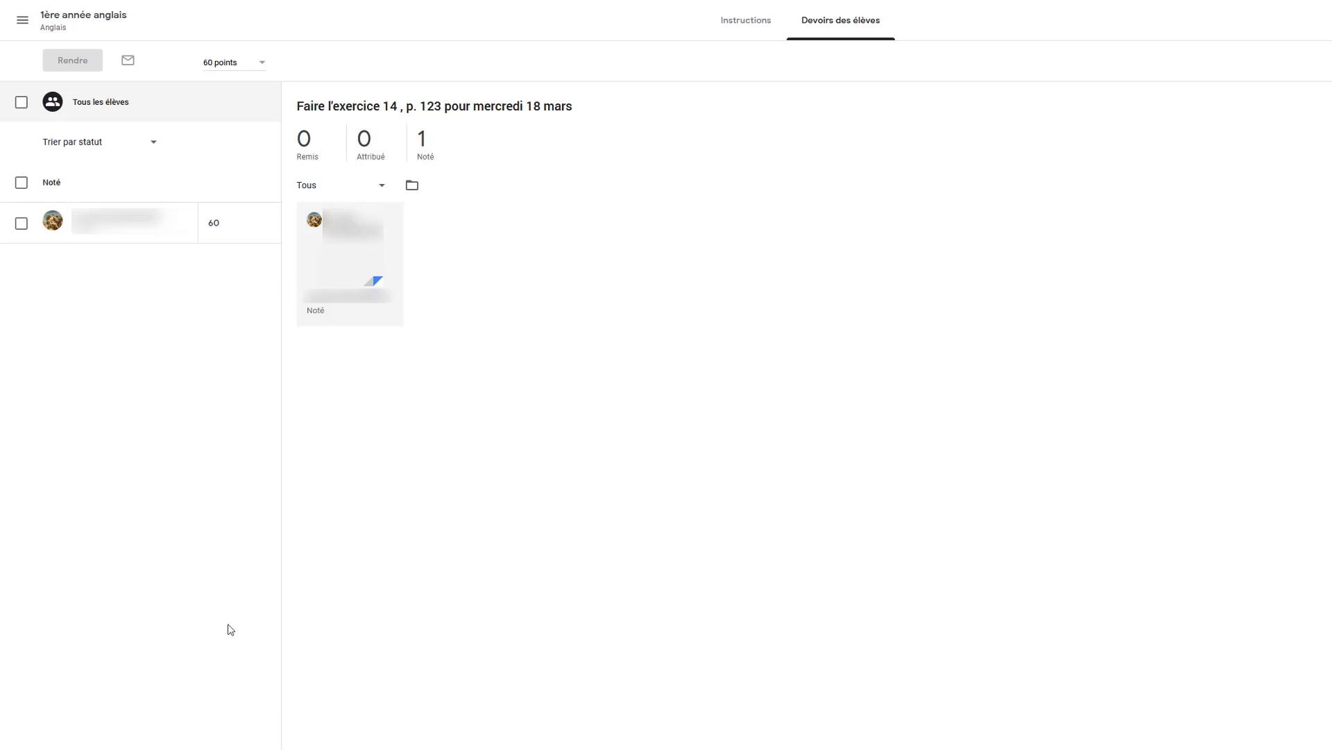
Review the student sorting options and check the assignment's submissions by the statuses Noté, Attribué and Remis
{"action": "left_click", "coordinate": [154, 142]}
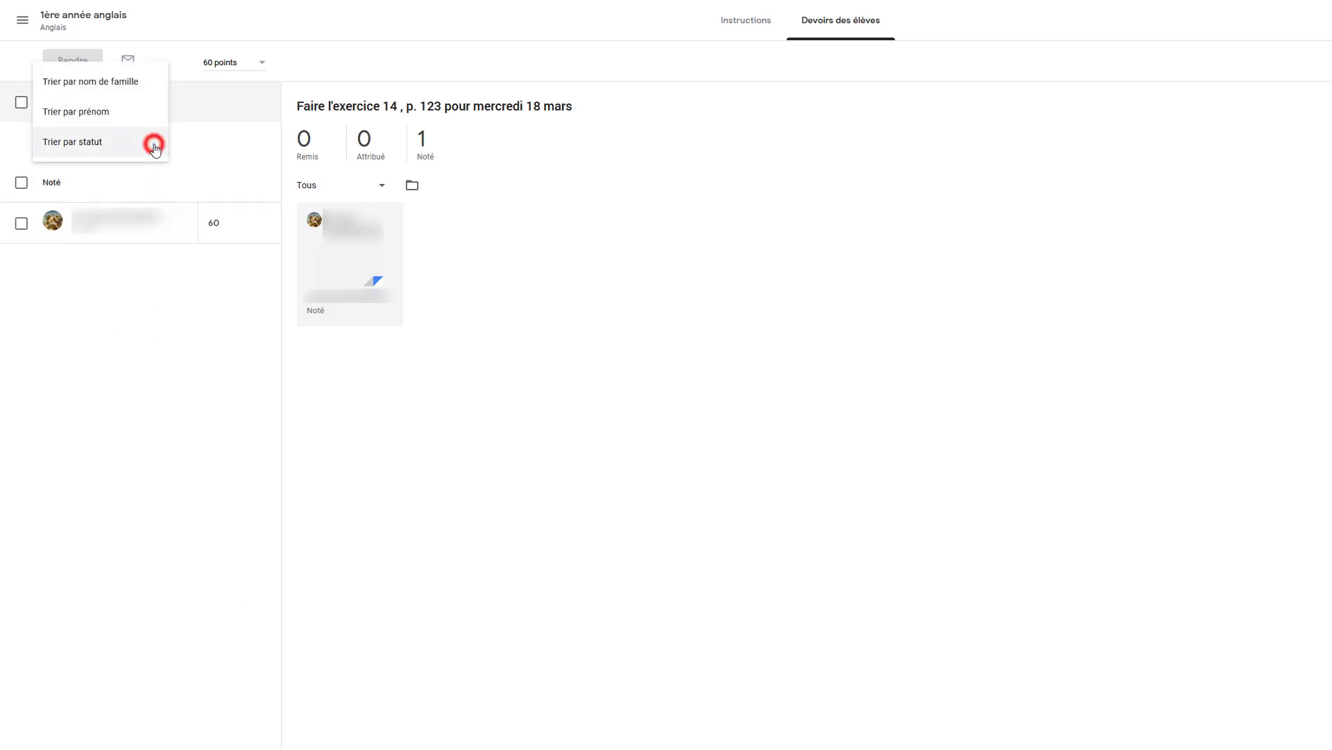
{"action": "left_click", "coordinate": [201, 151]}
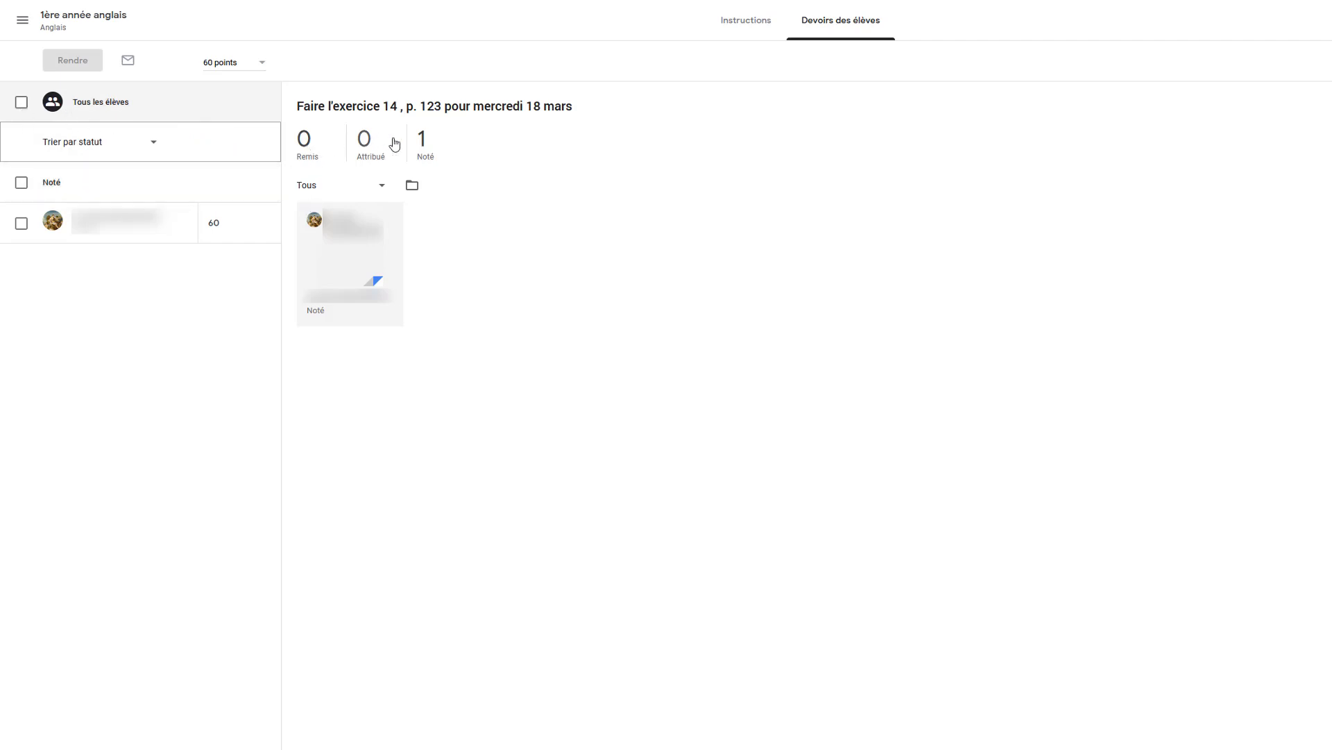
{"action": "left_click", "coordinate": [424, 138]}
{"action": "left_click", "coordinate": [373, 138]}
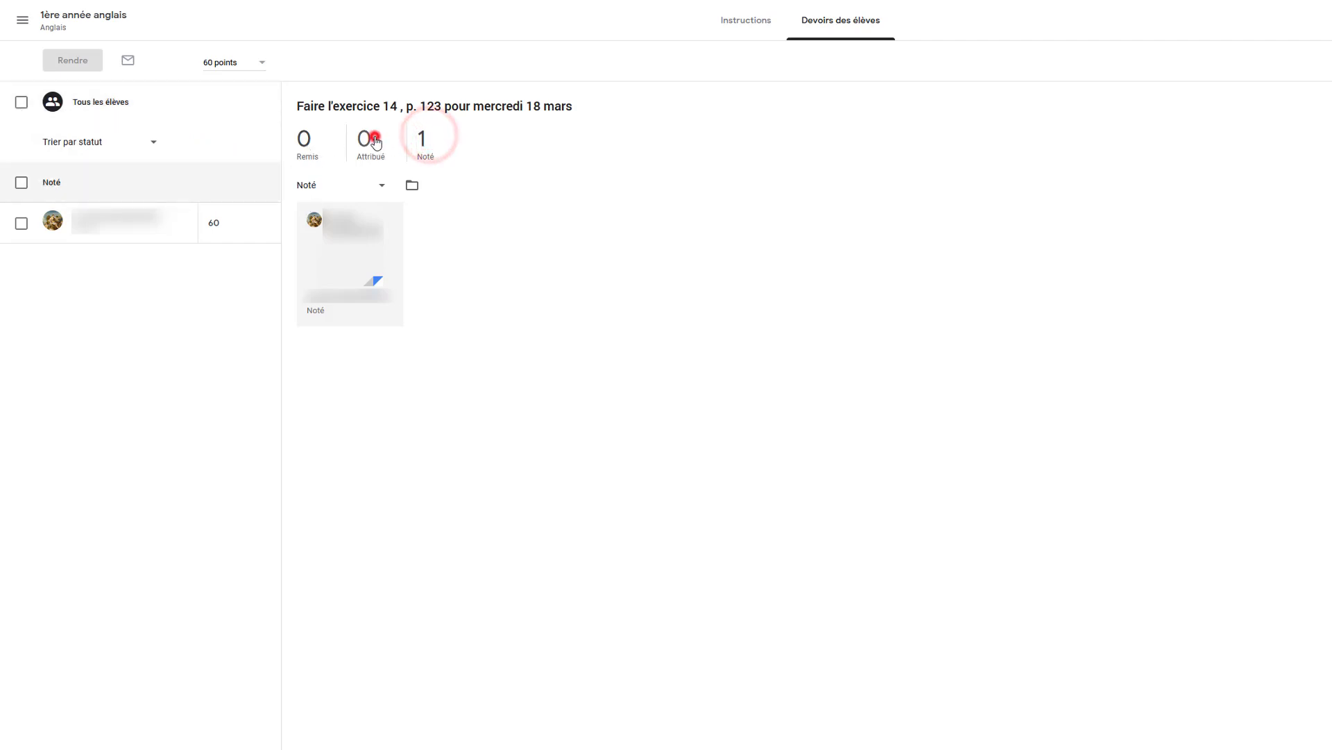
{"action": "left_click", "coordinate": [319, 149]}
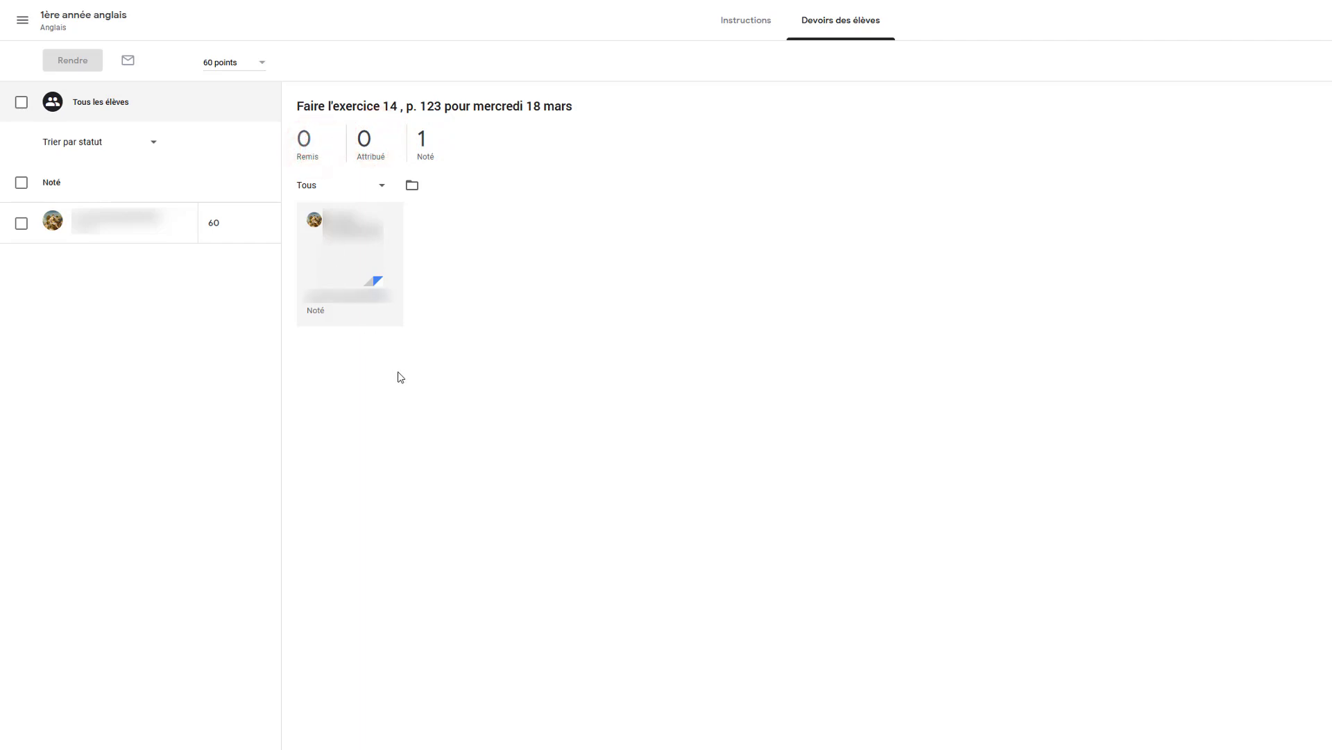
Review the assignment's instructions as published and return to the overview of the students' submissions
{"action": "left_click", "coordinate": [743, 23]}
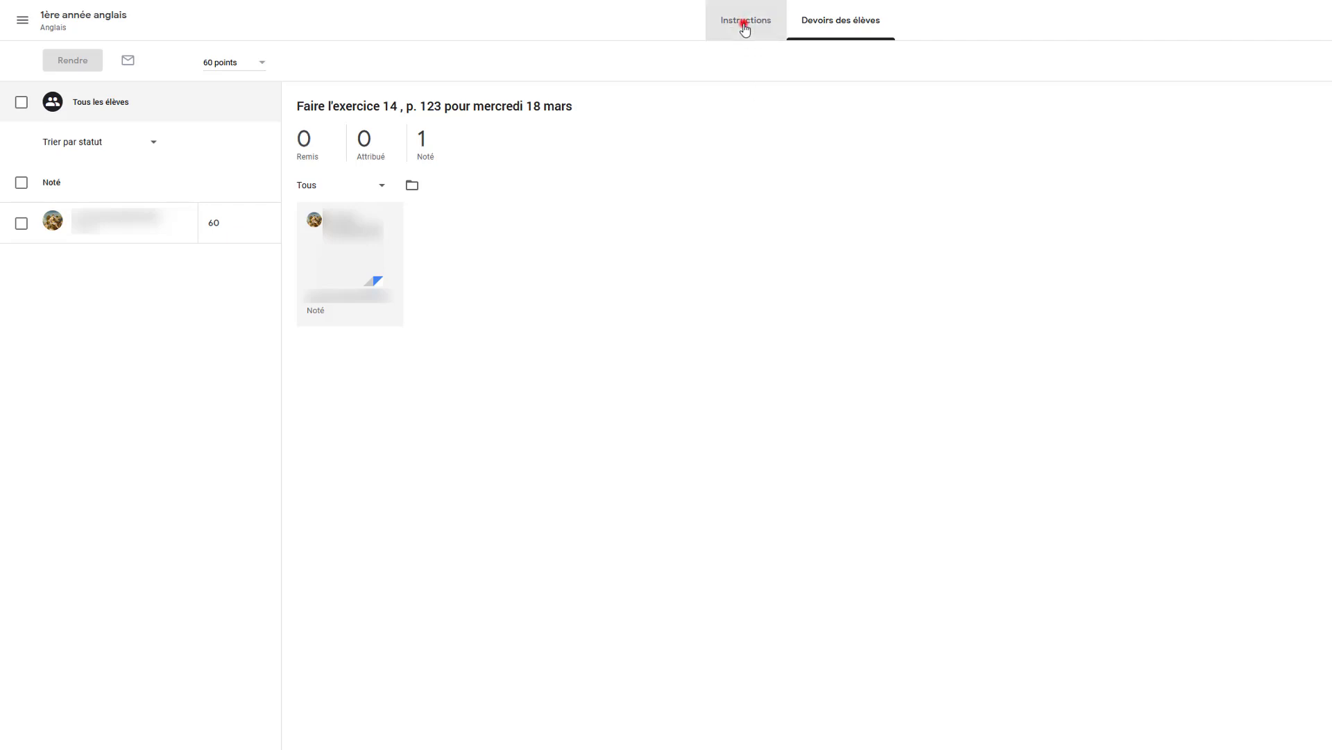
{"action": "left_click", "coordinate": [823, 20]}
{"action": "left_click", "coordinate": [743, 26]}
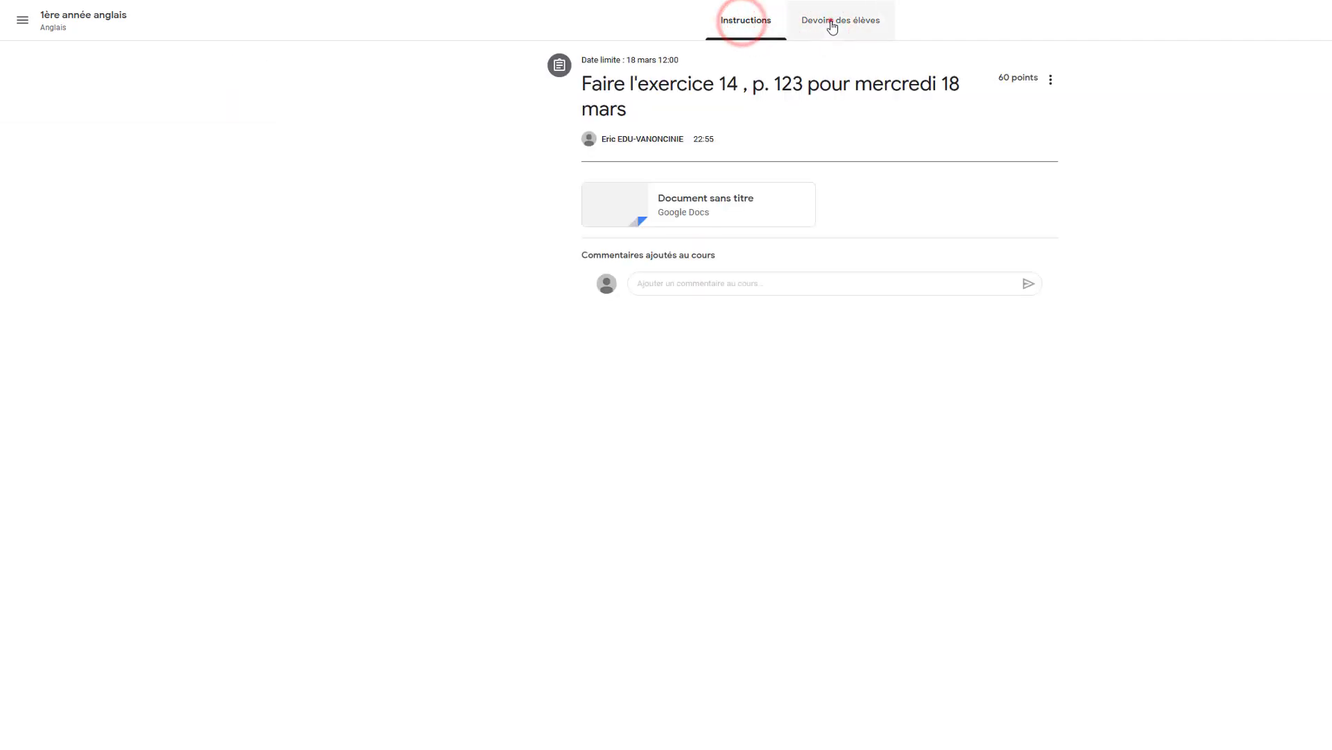
{"action": "left_click", "coordinate": [830, 25]}
{"action": "left_click", "coordinate": [753, 28]}
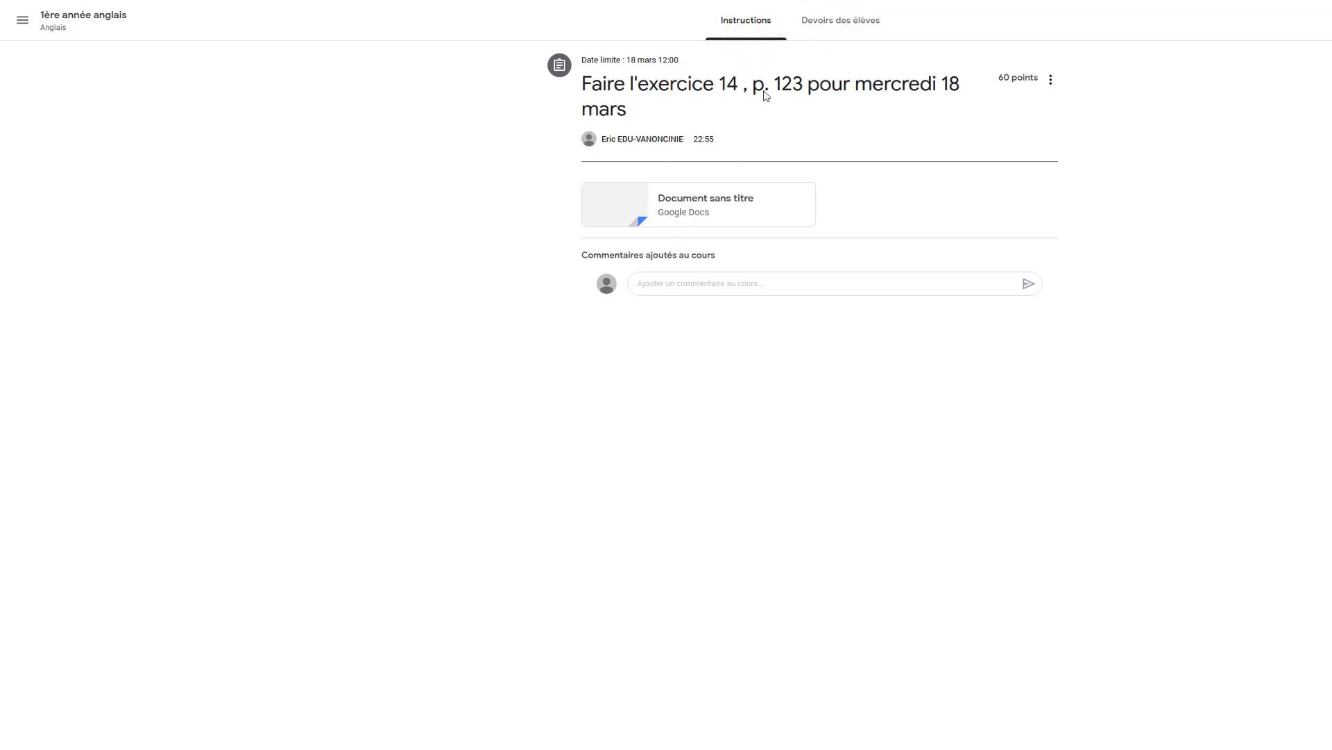
{"action": "left_click", "coordinate": [833, 21]}
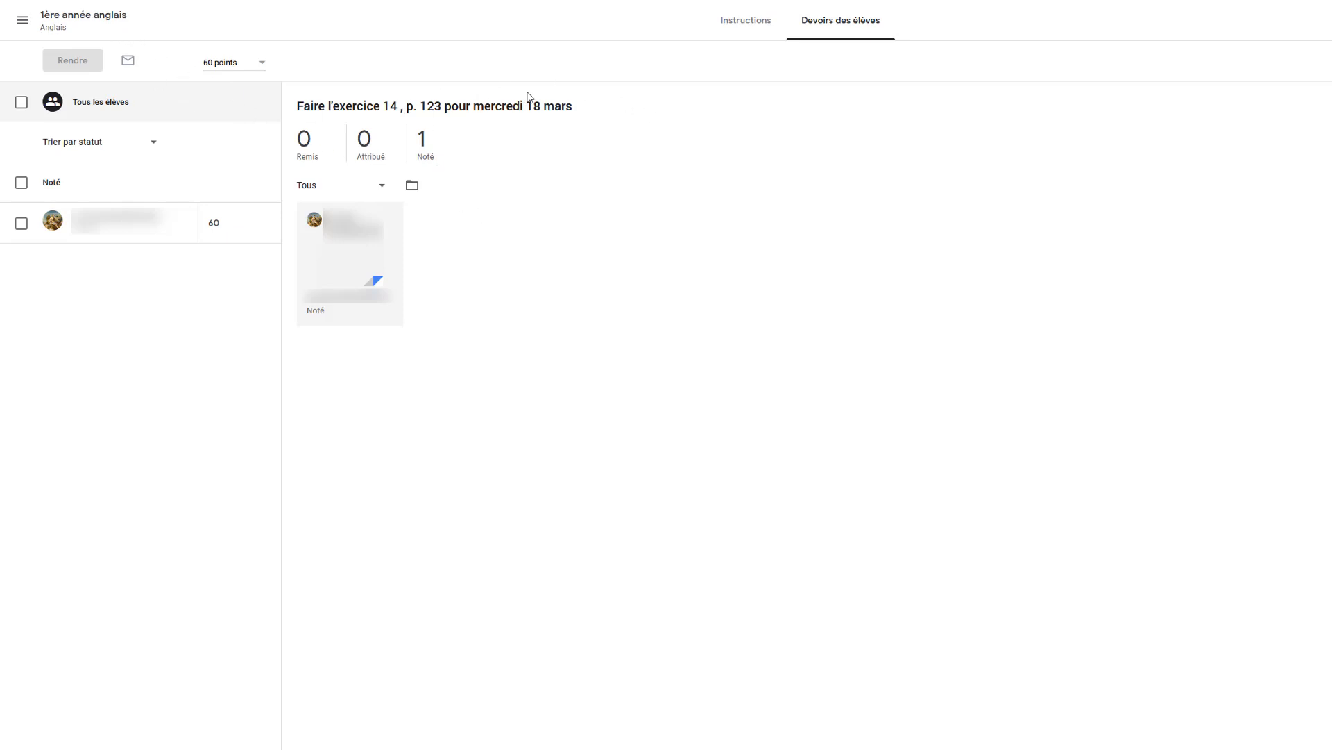
Leave the assignment for the class "1ère année anglais" and open its Travaux et devoirs page
{"action": "left_click", "coordinate": [82, 21]}
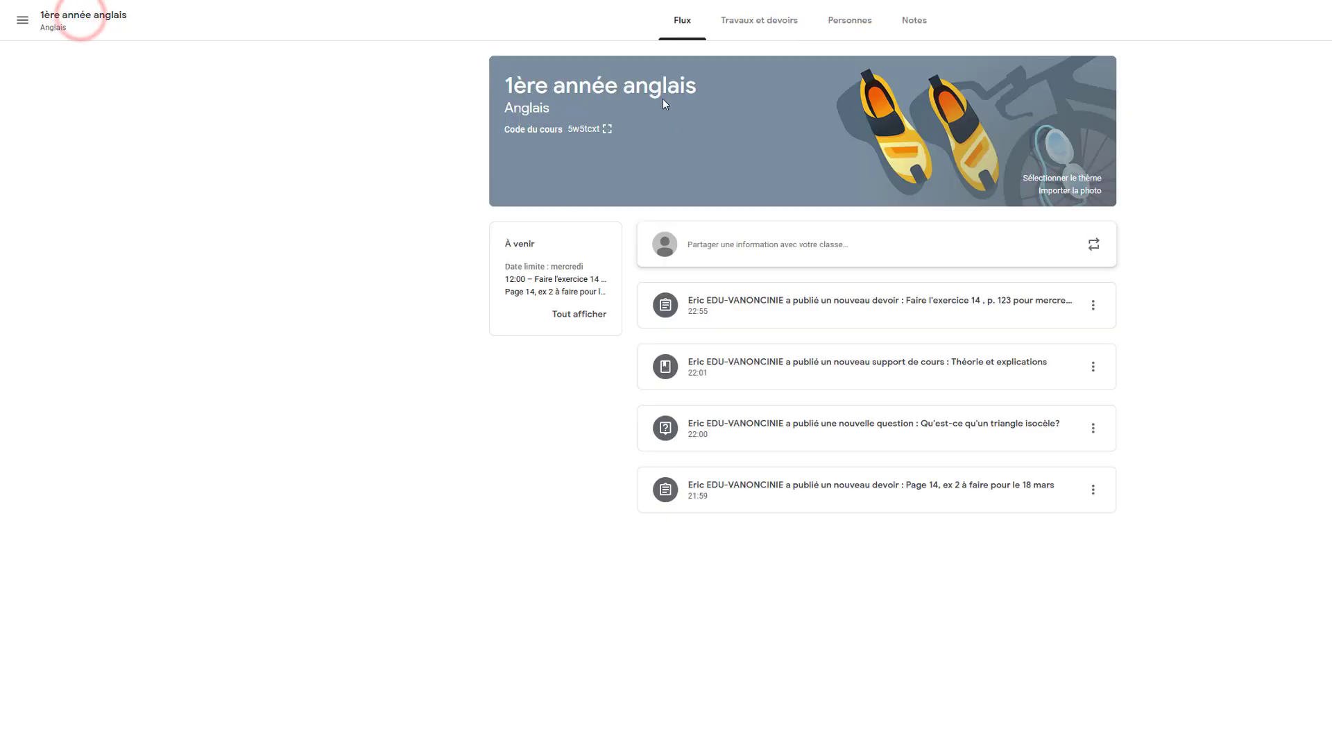
{"action": "left_click", "coordinate": [763, 31]}
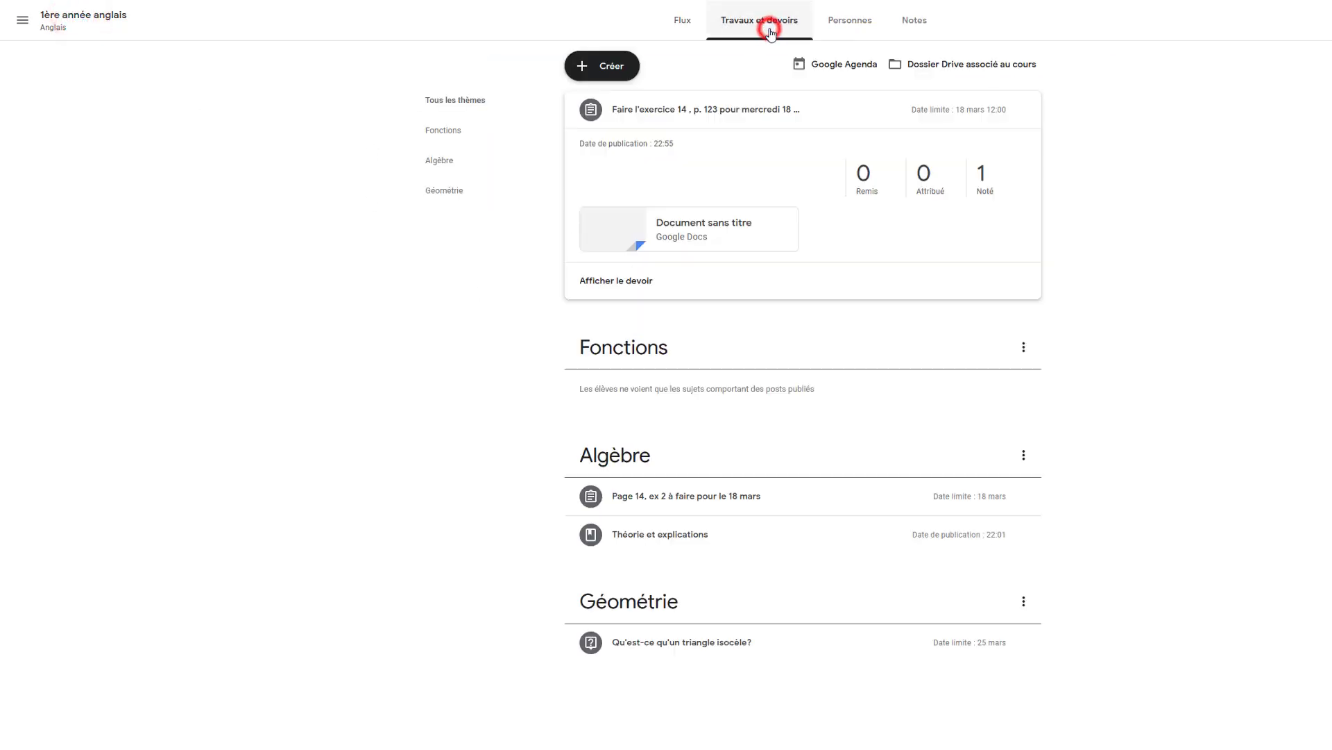